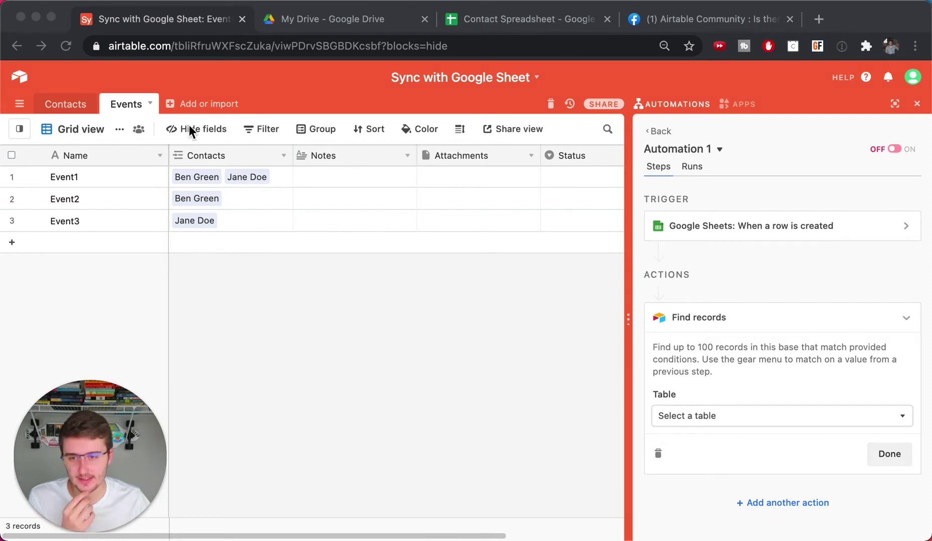
click(238, 216)
click(248, 221)
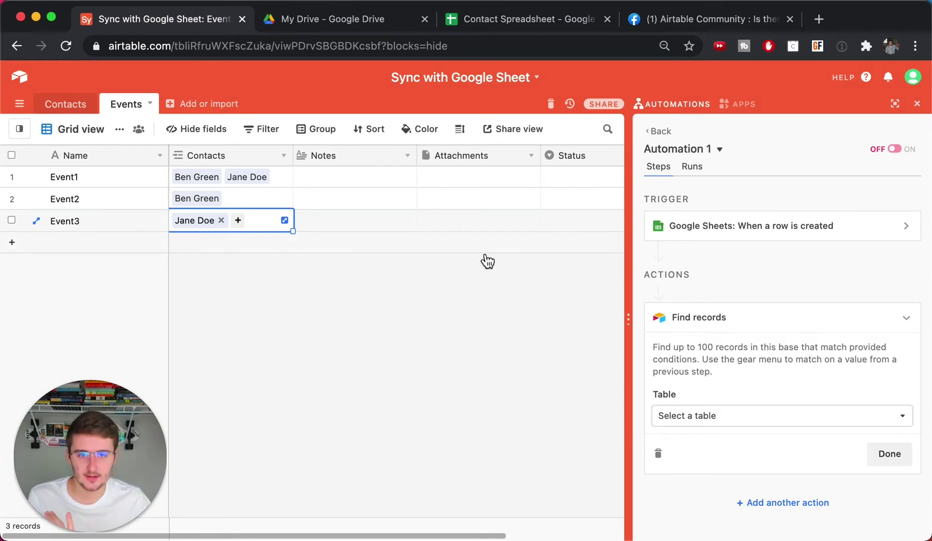
Clear the old email rows A2:B8 in the Contact Spreadsheet.
click(493, 20)
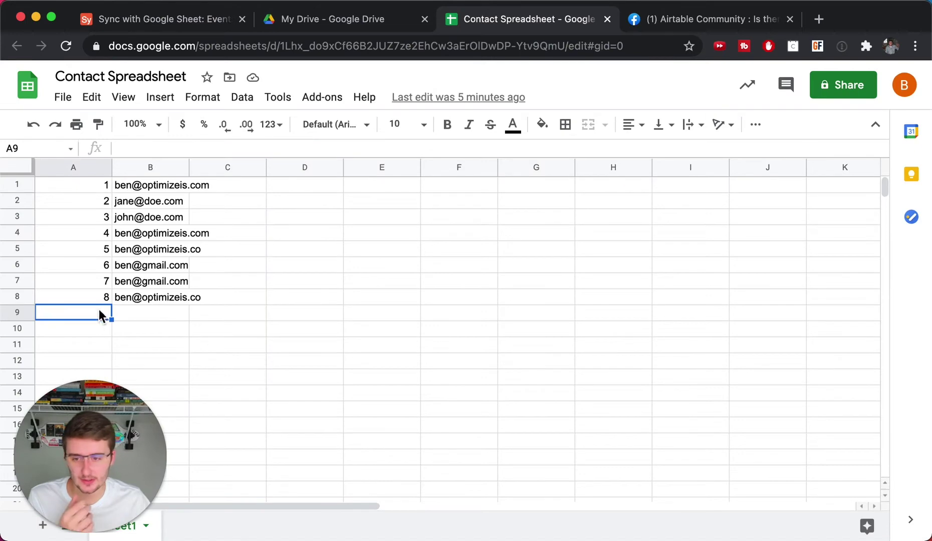
click(99, 190)
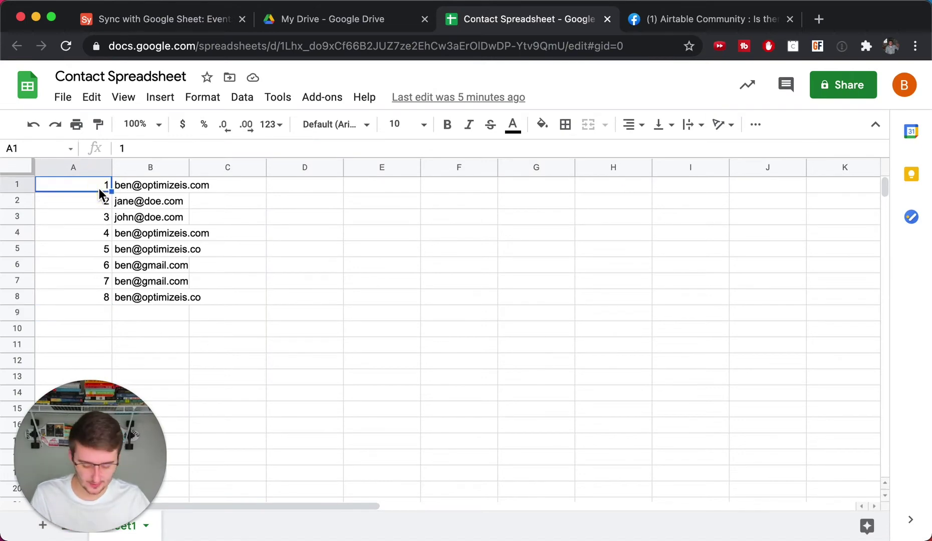
drag(96, 202, 168, 305)
mouse_move(169, 305)
key(Delete)
click(83, 199)
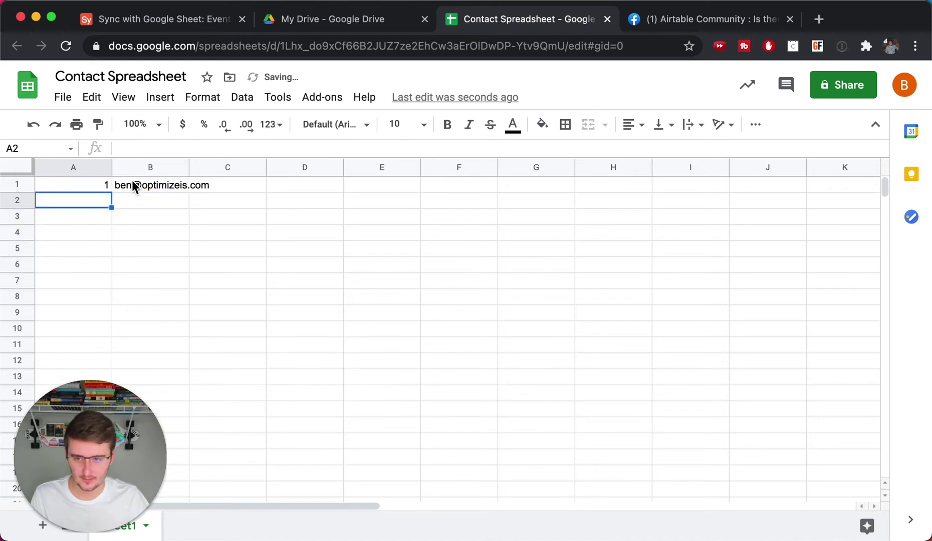
drag(104, 184, 164, 185)
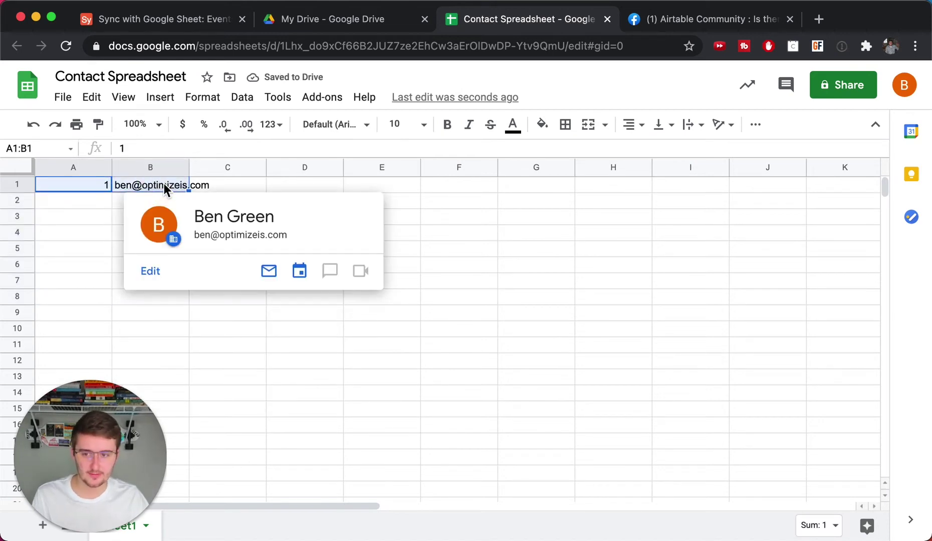
click(96, 188)
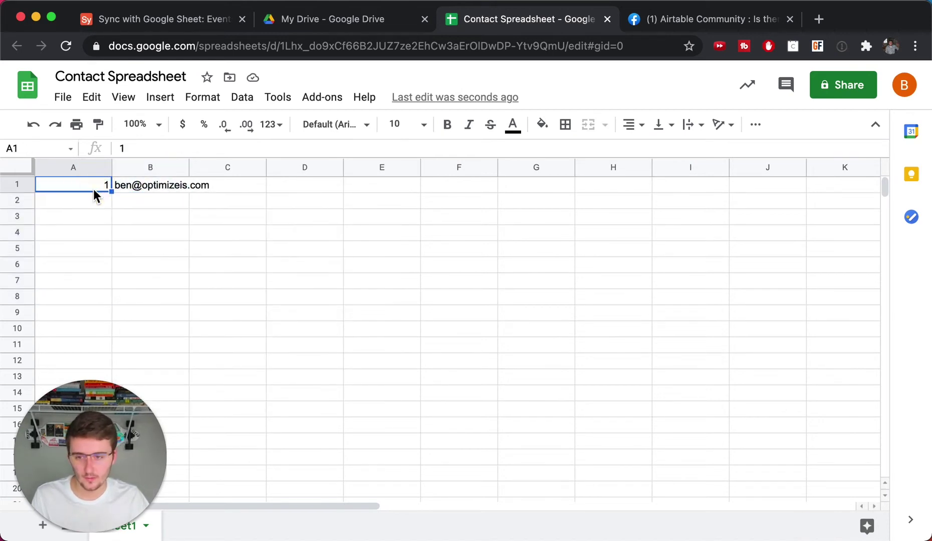
Copy the Event1–Event3 names from Airtable and paste them into column A.
click(185, 19)
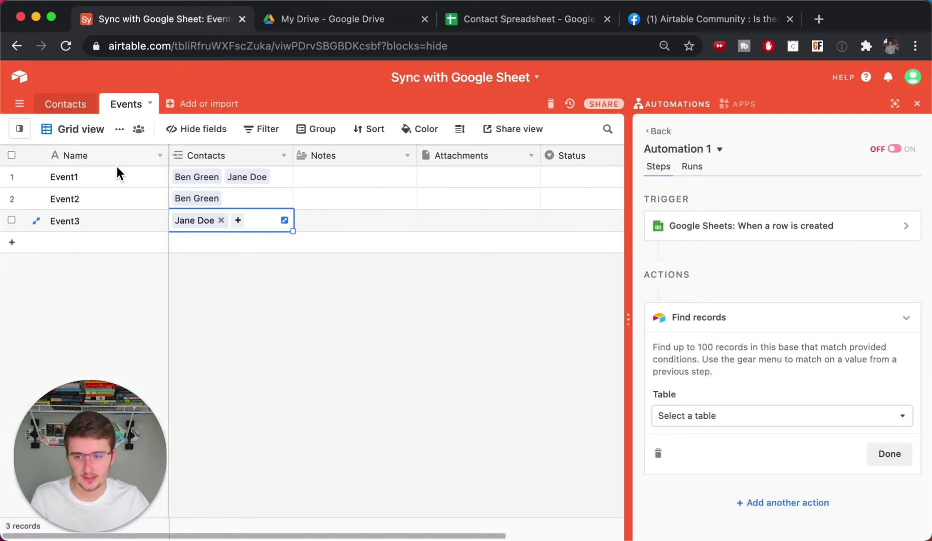
click(104, 180)
shift+click(102, 224)
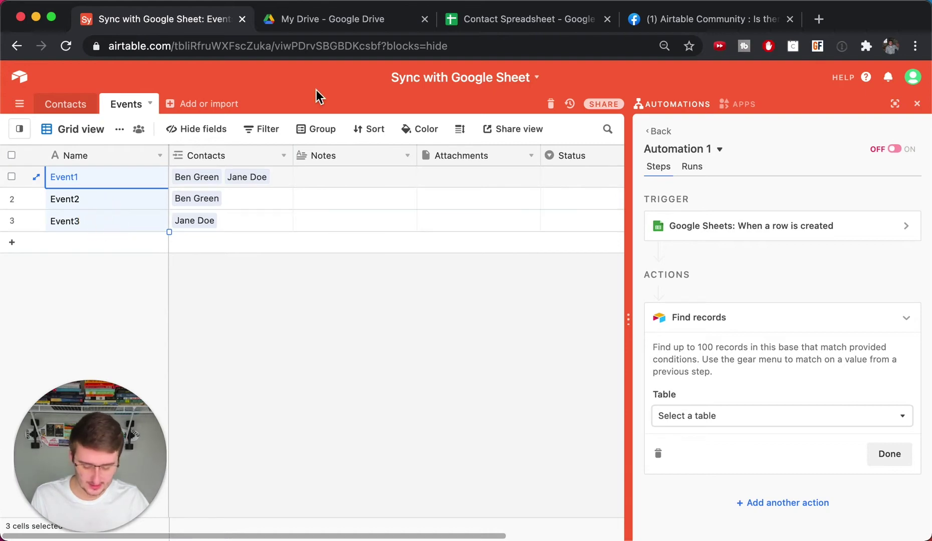
key(ctrl+c)
click(467, 24)
key(ctrl+v)
click(176, 20)
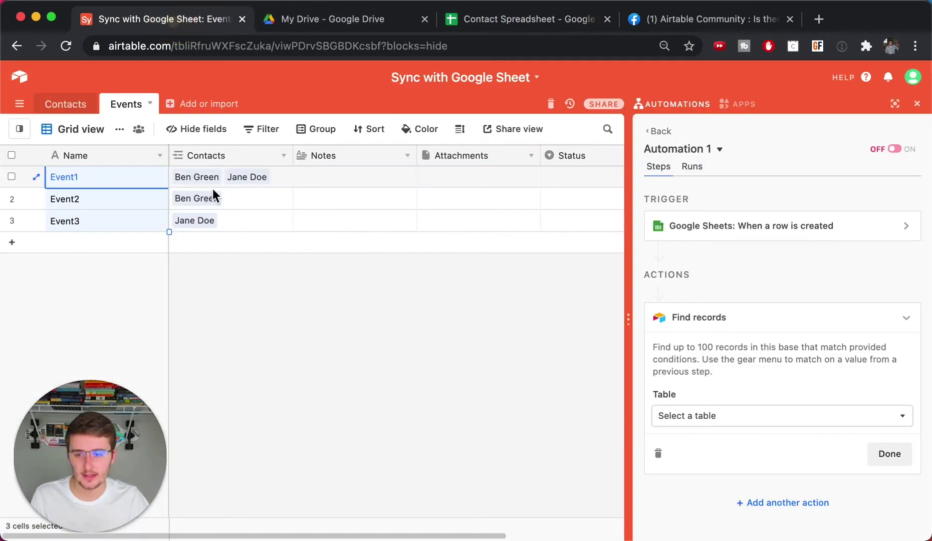
Rearrange column A to Event1, Event1, Event2, Event3 in A1:A4.
click(526, 20)
drag(71, 204, 69, 218)
key(super+c)
click(69, 218)
key(super+v)
click(72, 184)
key(super+c)
click(72, 201)
key(super+v)
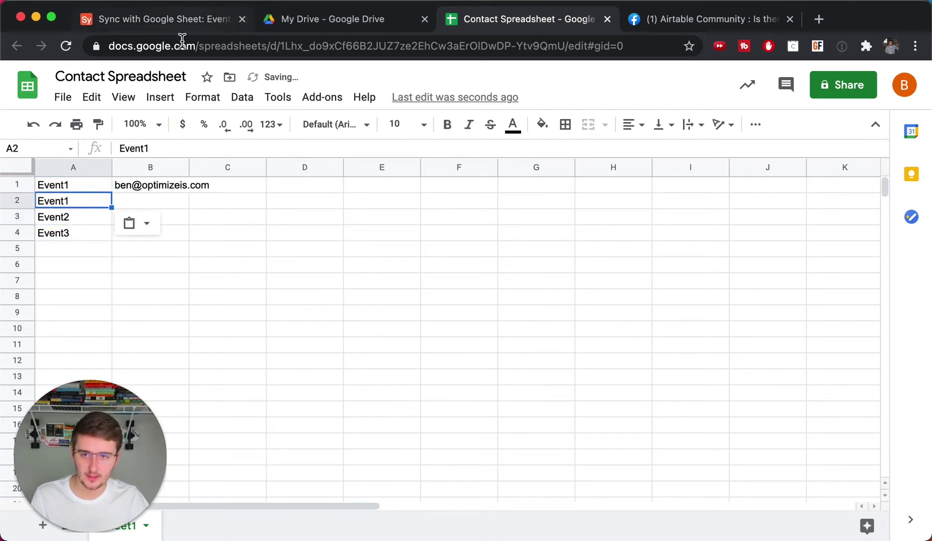
Enter Event1's two contact names in B1 and B2.
click(147, 187)
text(Ben Green Jane)
key(BackSpace)
key(BackSpace)
key(Return)
text(Jane Doe)
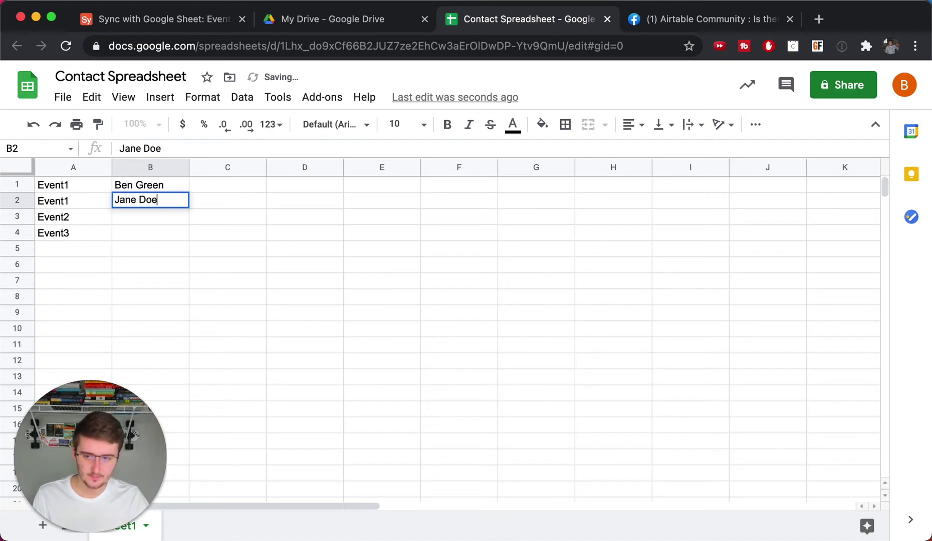
key(Return)
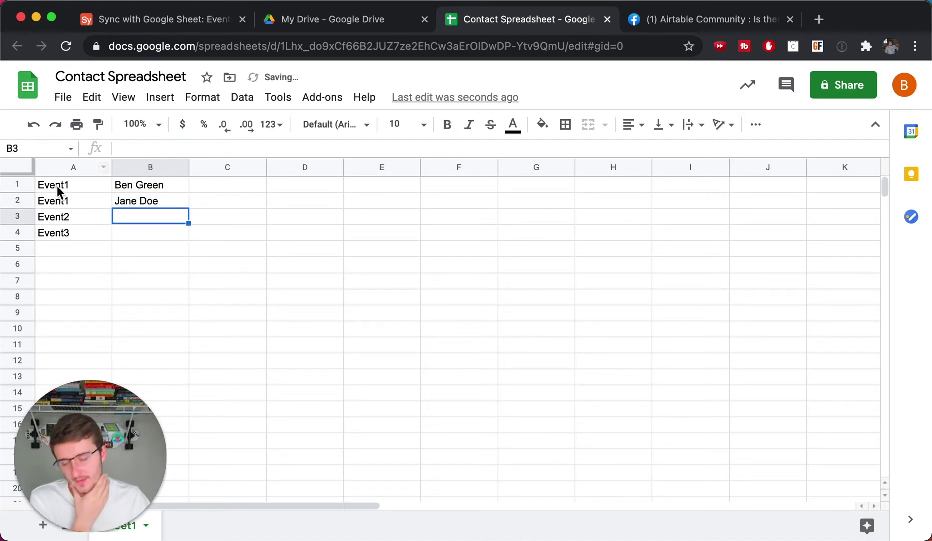
drag(56, 185, 123, 205)
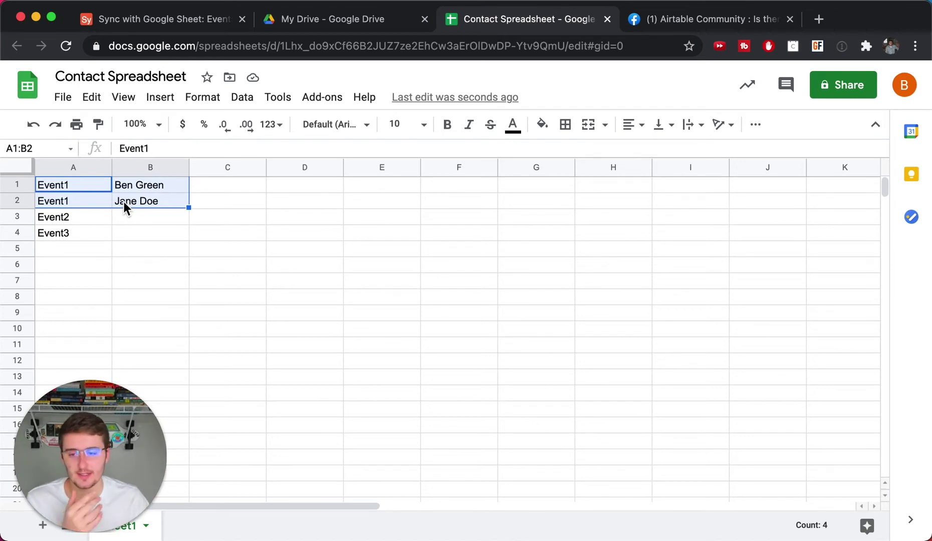
click(126, 212)
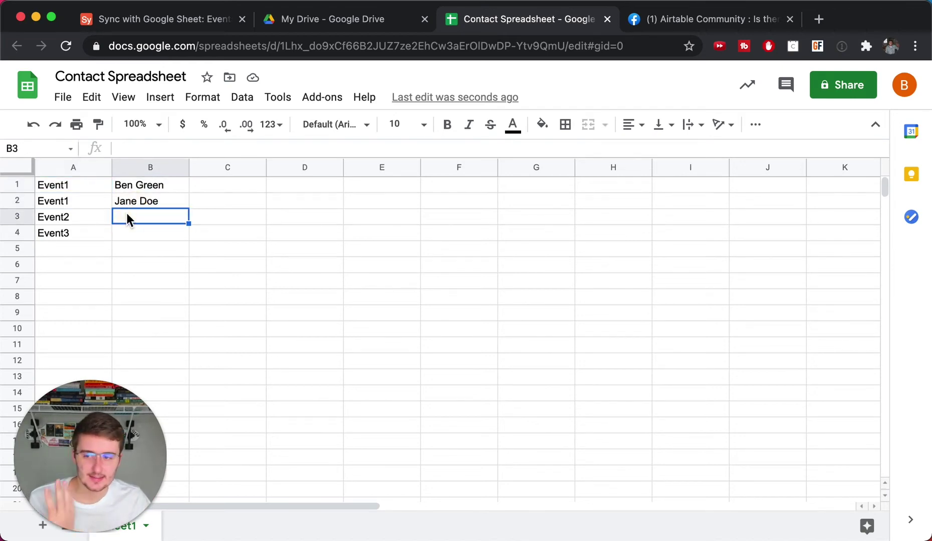
drag(77, 186, 147, 198)
click(149, 183)
click(146, 217)
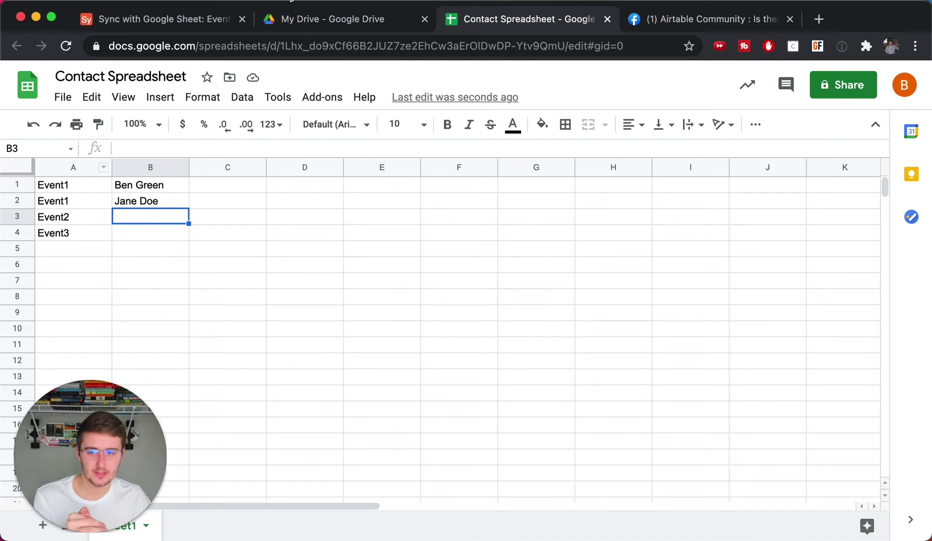
Copy the contact names from B1:B2 into B3:B4 for Event2 and Event3.
click(160, 18)
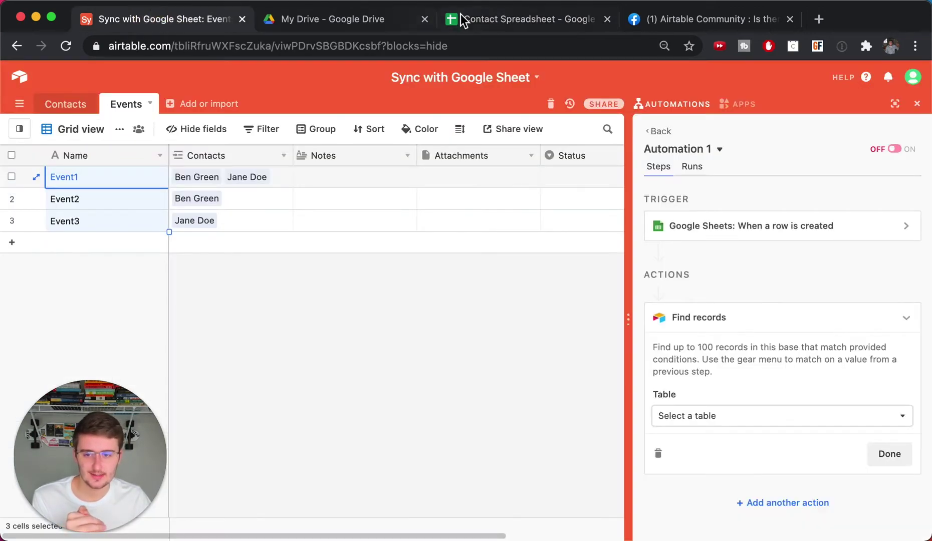
click(480, 20)
drag(161, 187, 159, 199)
click(158, 211)
key(super+v)
Compare the sheet rows with Event1's Contacts in the Events table, then leave Automation 1.
click(187, 20)
click(372, 380)
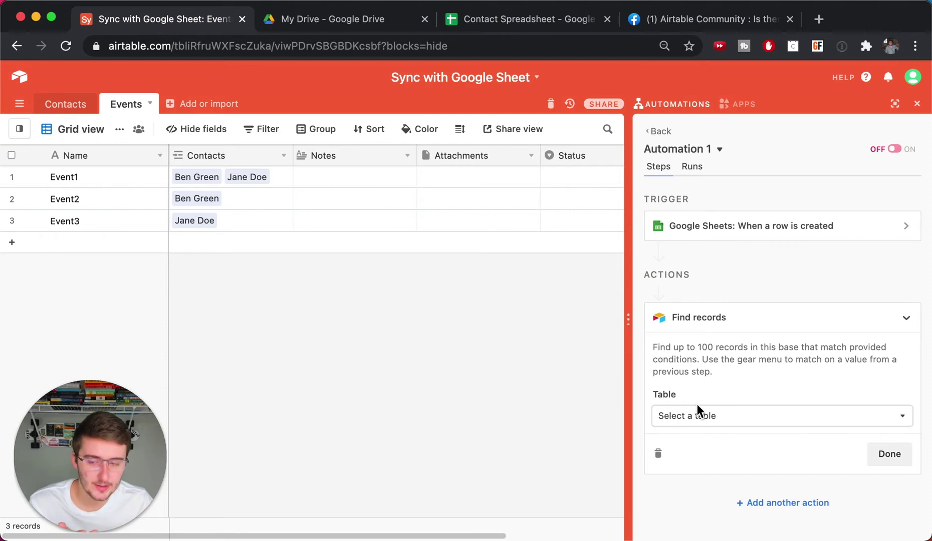
click(525, 22)
click(70, 186)
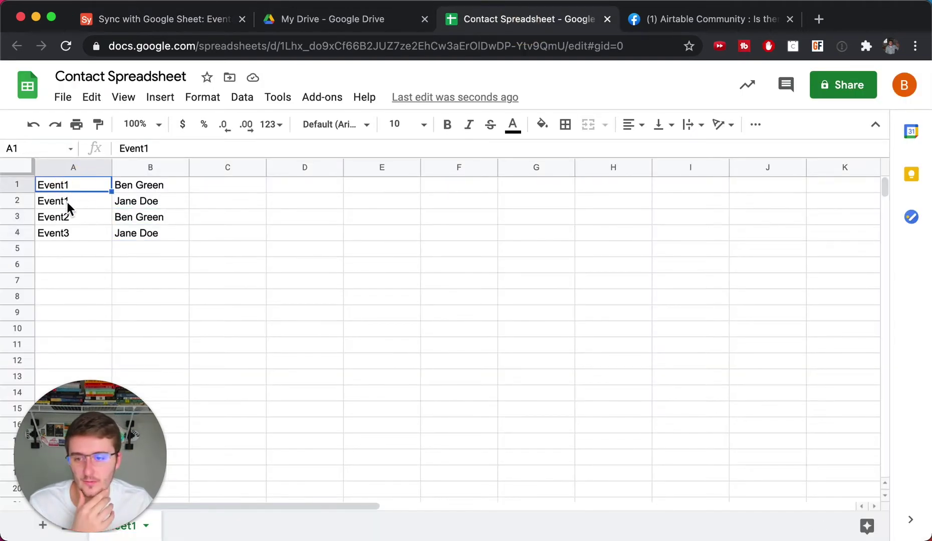
click(68, 203)
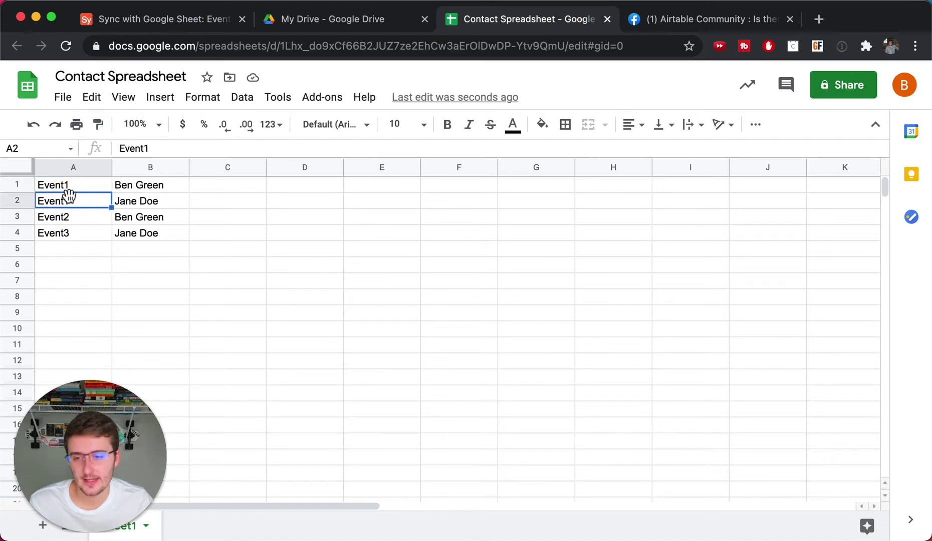
click(130, 30)
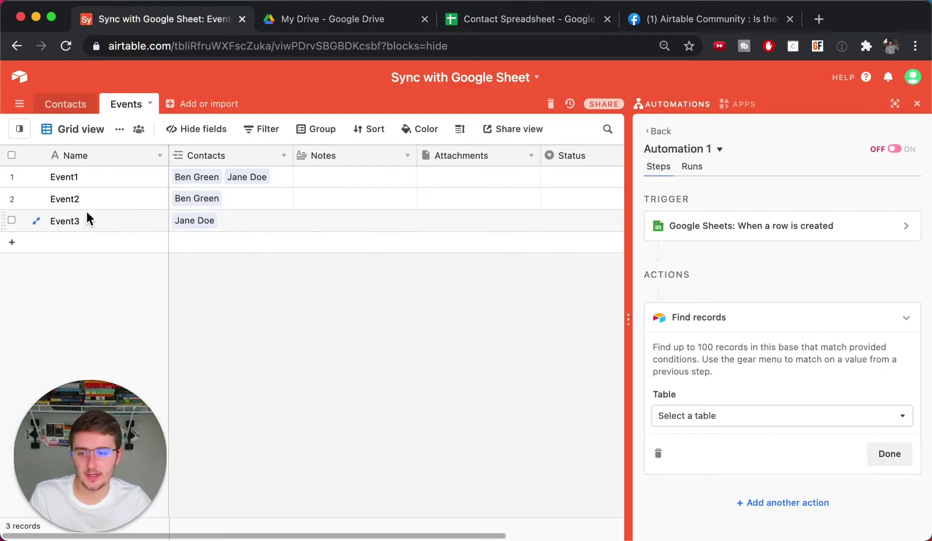
click(91, 175)
click(283, 179)
click(509, 25)
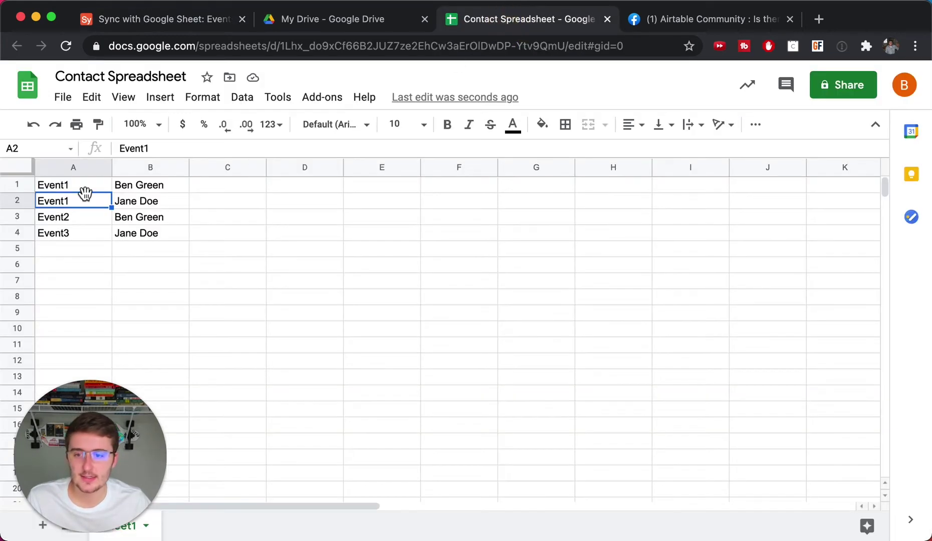
click(205, 15)
click(658, 133)
Create a new automation named Example Update with a Google Sheets 'When row created' trigger.
click(910, 132)
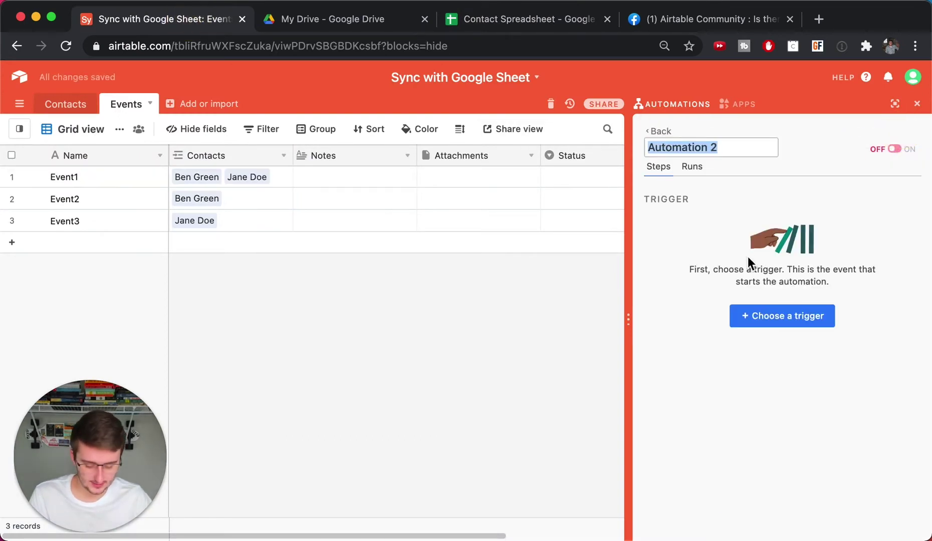
text(Example Update)
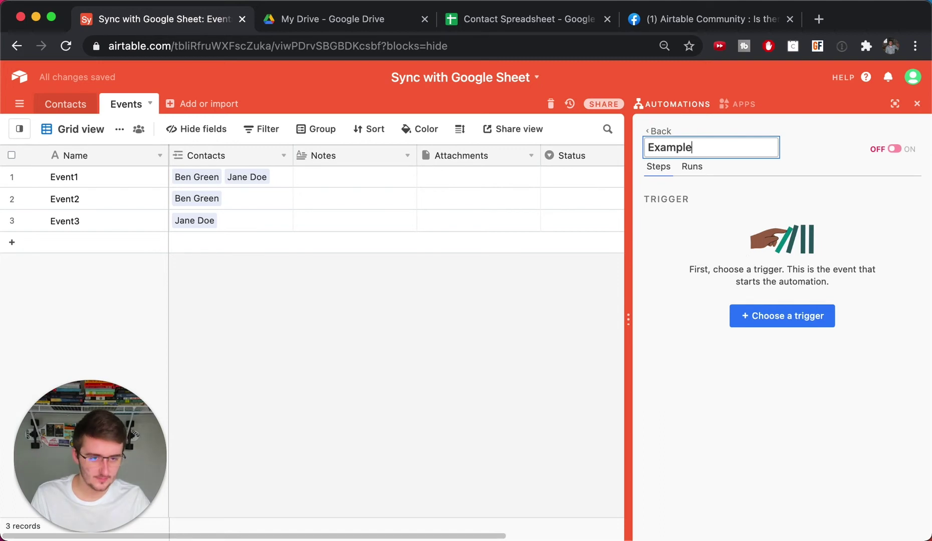
click(796, 321)
scroll(756, 206, down, 1)
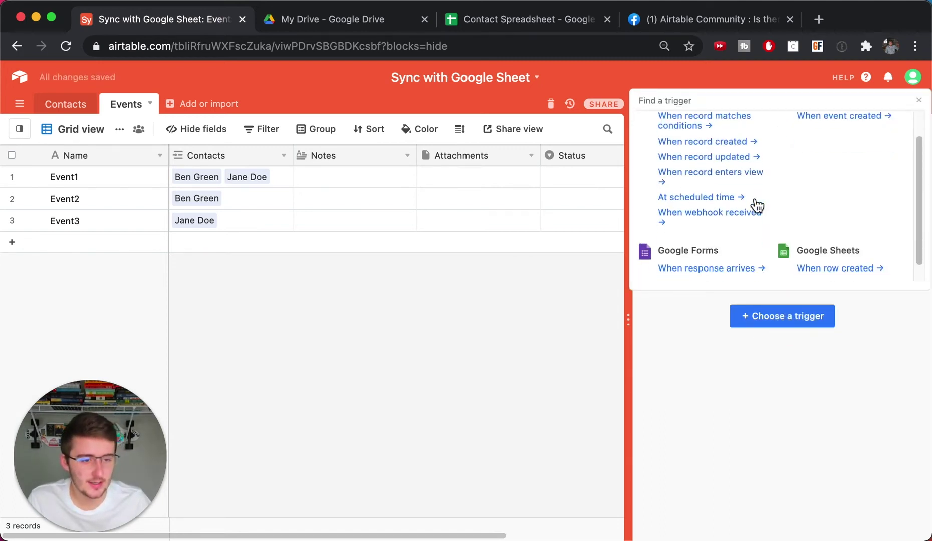
click(837, 274)
Point the trigger at the connected account's Contact Spreadsheet, Sheet1, and test it.
click(717, 310)
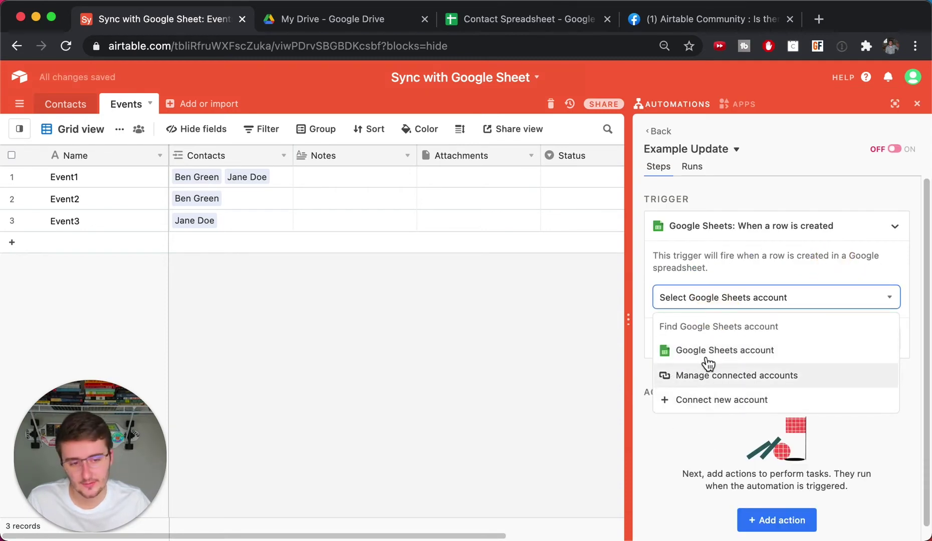
click(712, 350)
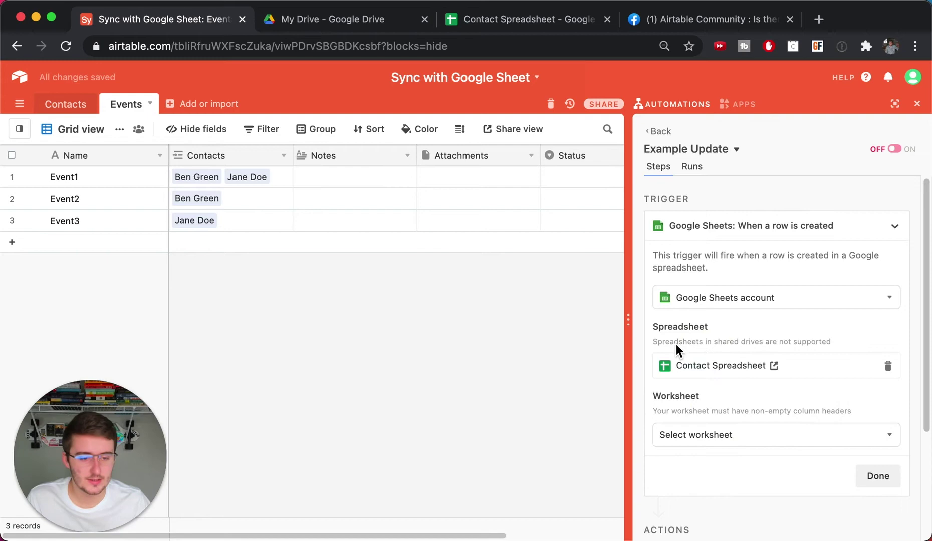
click(702, 434)
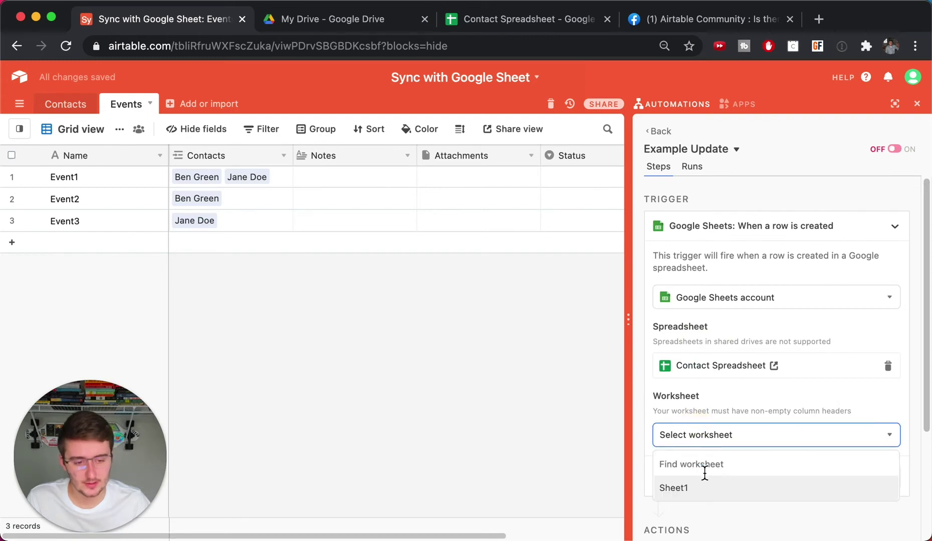
click(704, 488)
click(892, 472)
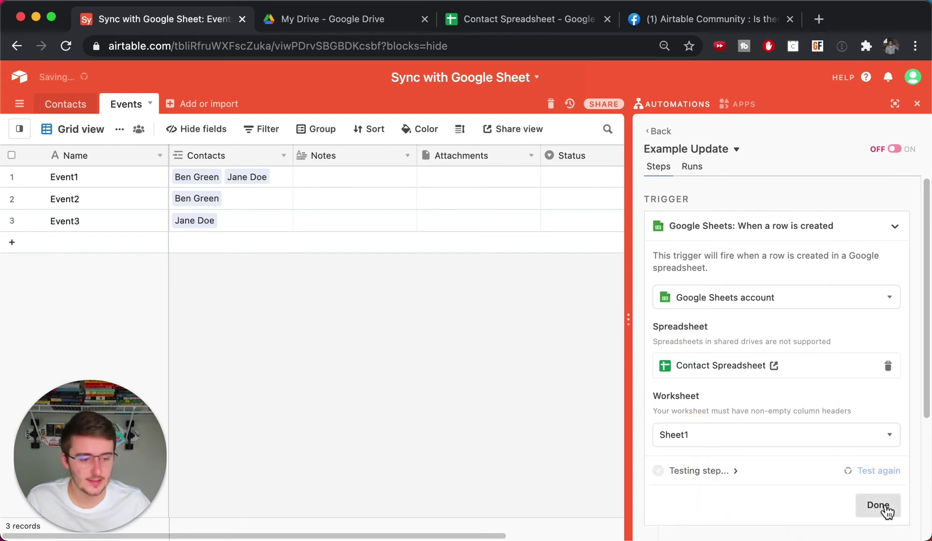
click(878, 505)
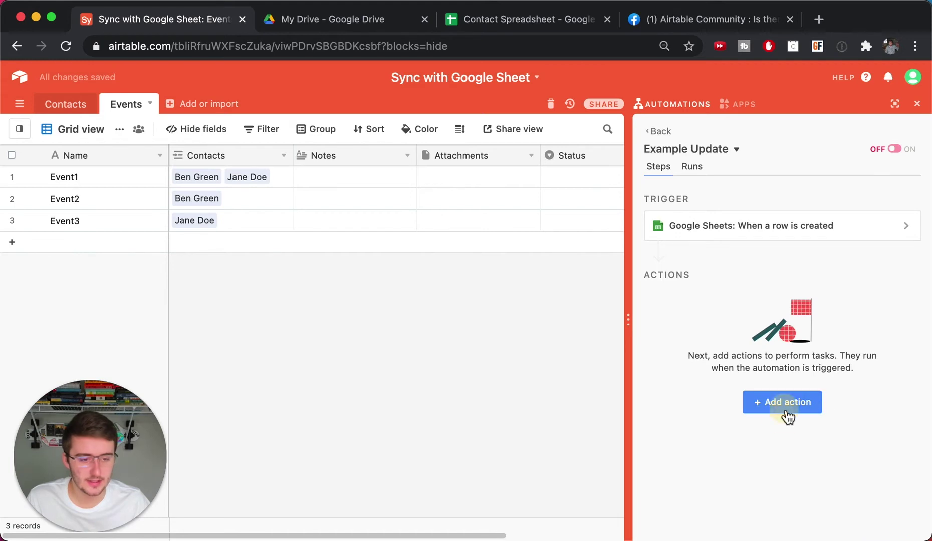
click(780, 408)
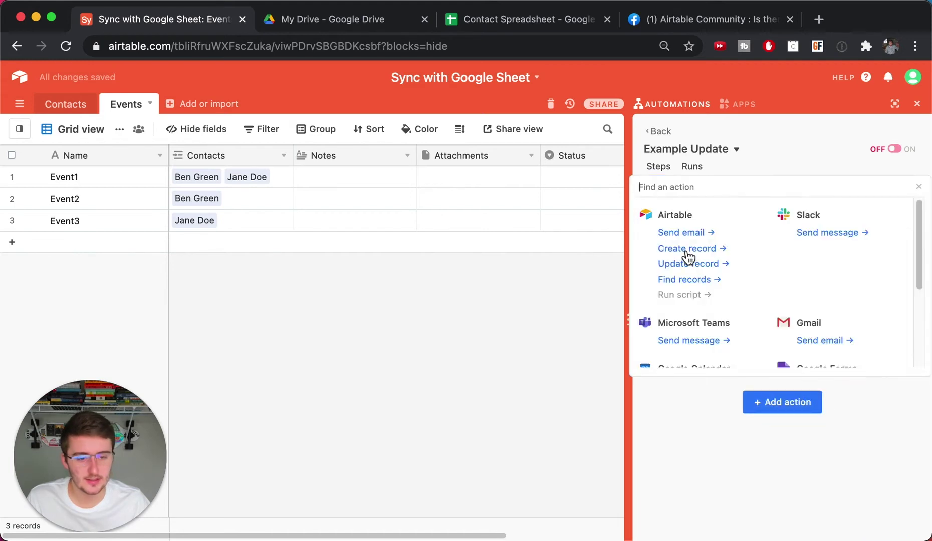
Add a Find records action on the Events table with a Name contains condition.
click(680, 280)
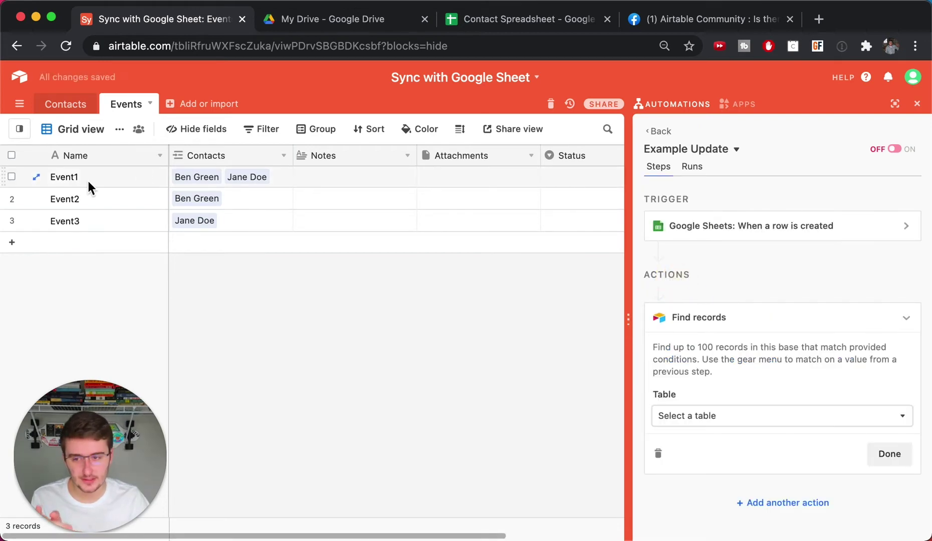
click(720, 415)
click(699, 490)
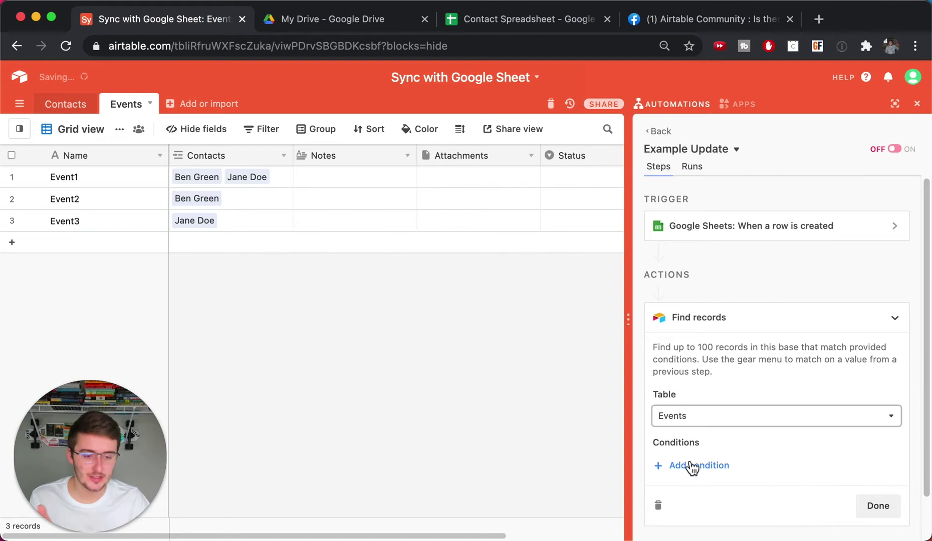
click(694, 465)
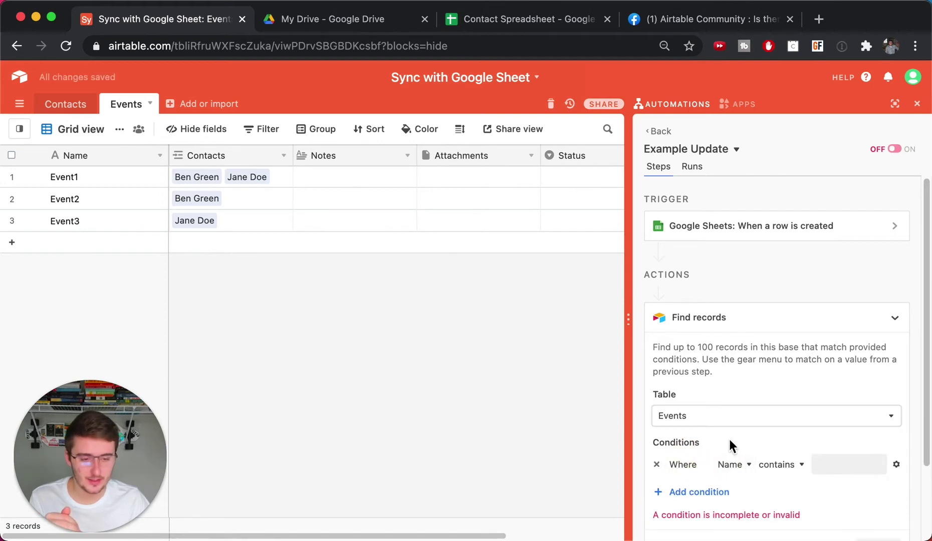
scroll(720, 401, down, 1)
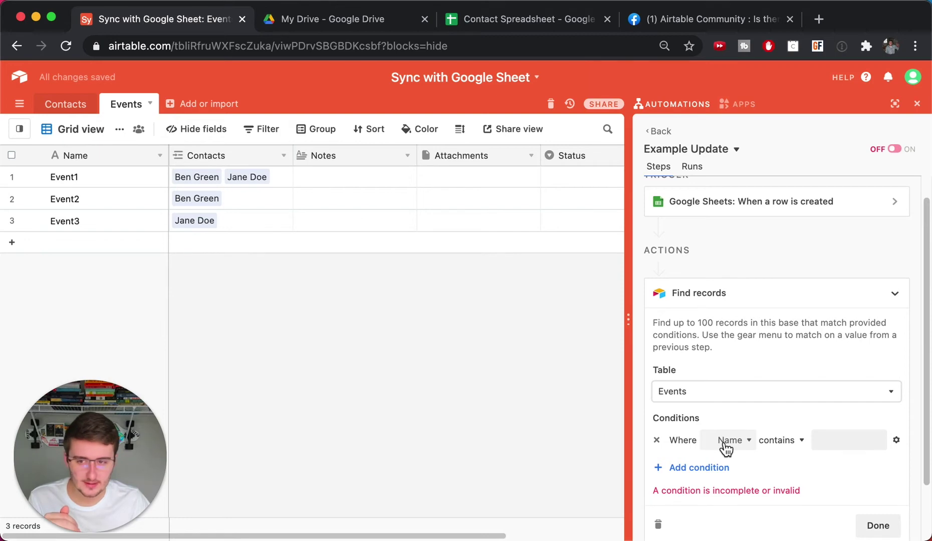
click(724, 442)
click(724, 442)
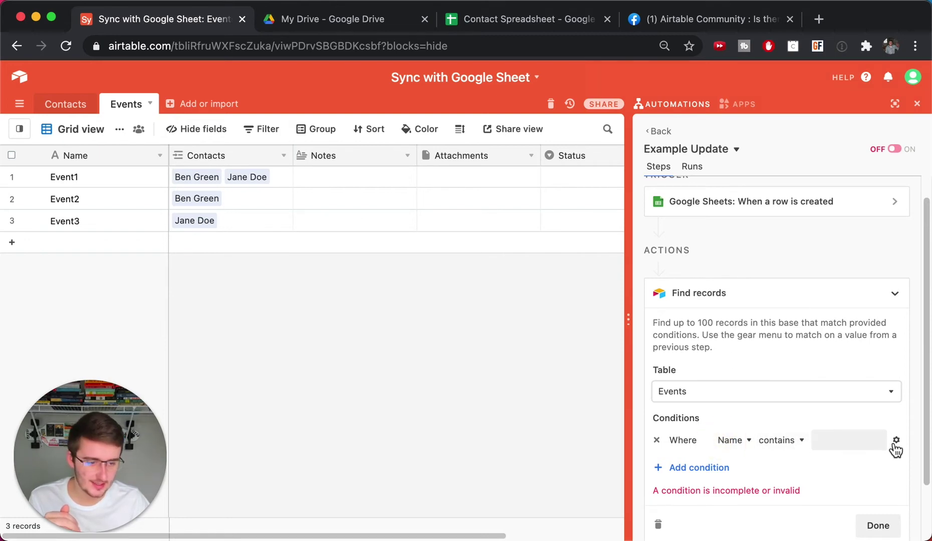
scroll(898, 450, down, 2)
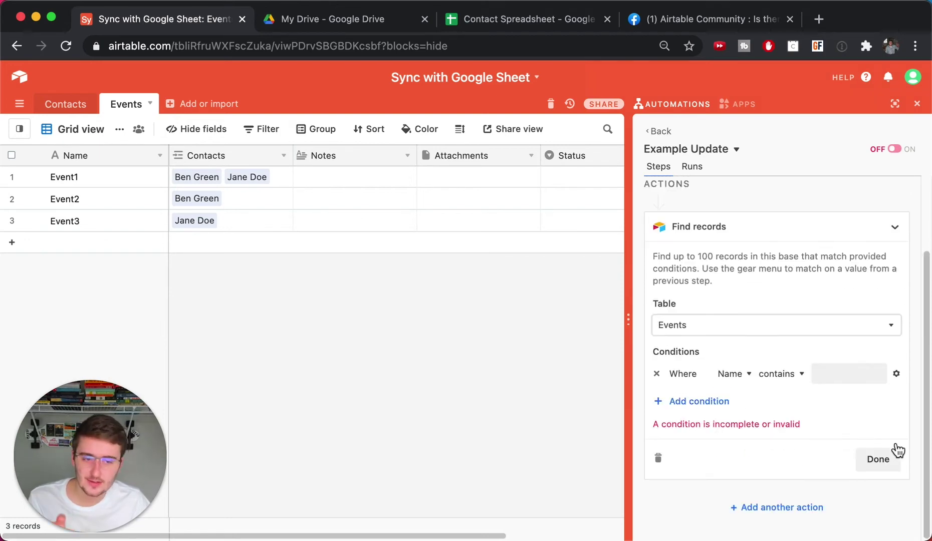
Make the condition value the Step 1 row's event name and test the step successfully.
click(898, 377)
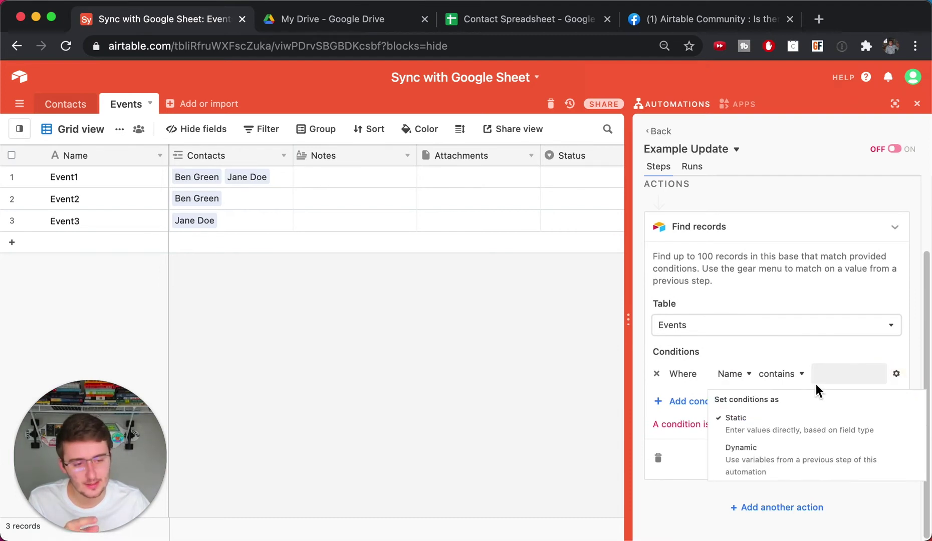
click(763, 457)
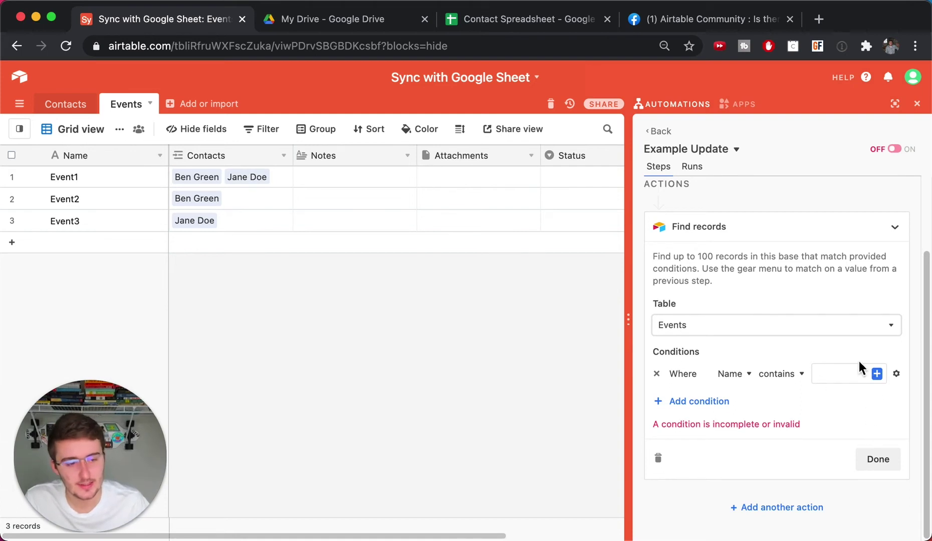
click(877, 374)
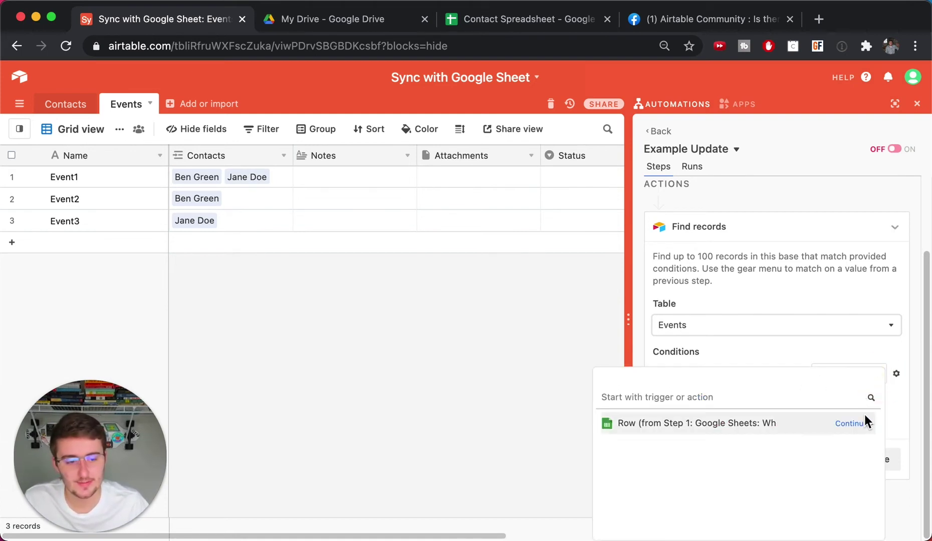
click(865, 422)
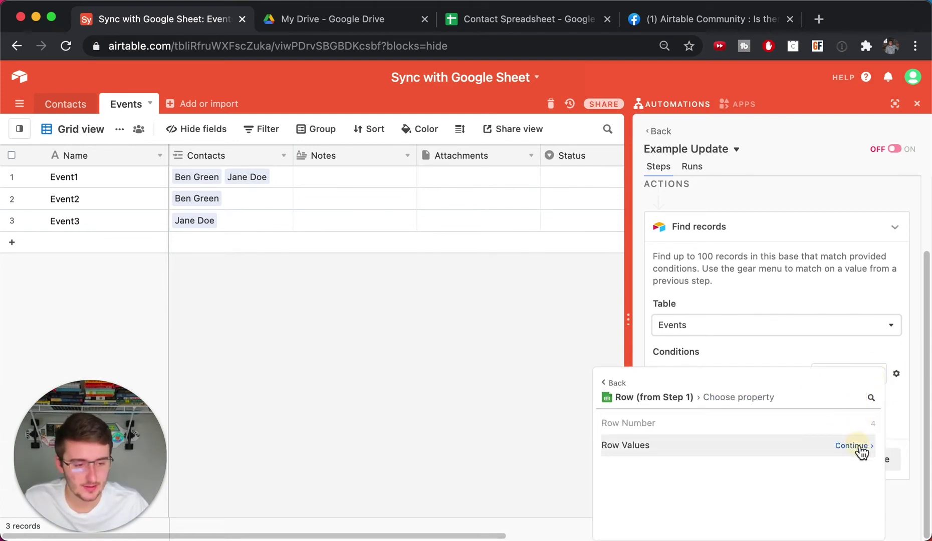
click(859, 446)
click(811, 426)
click(878, 440)
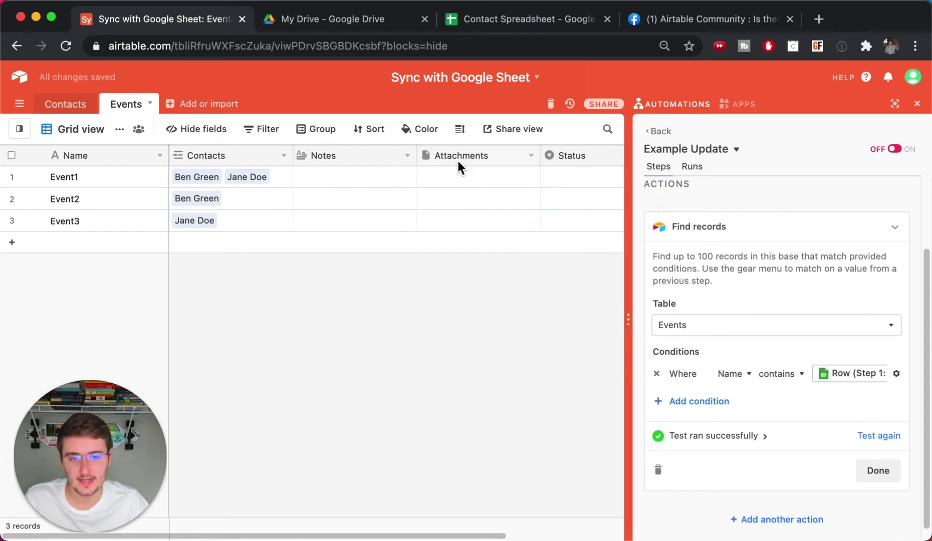
click(488, 25)
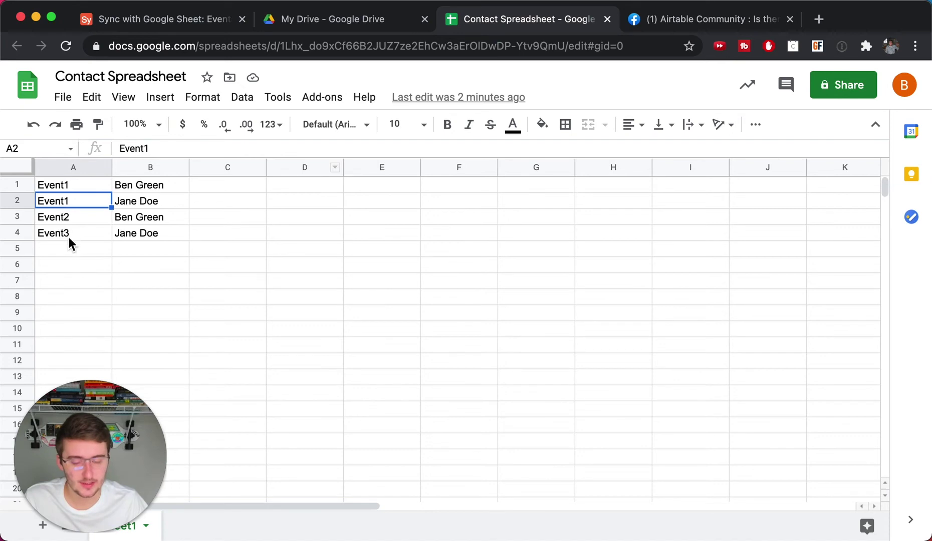
click(165, 21)
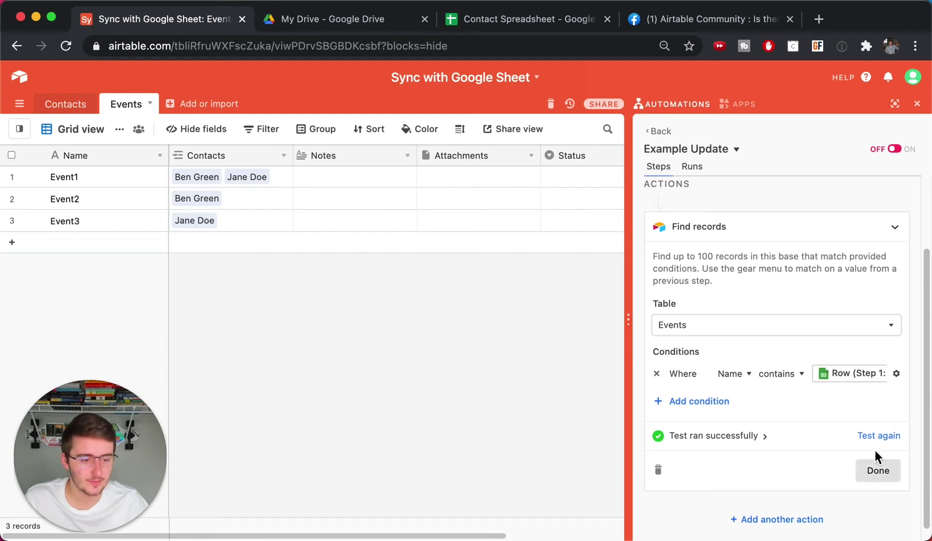
click(877, 469)
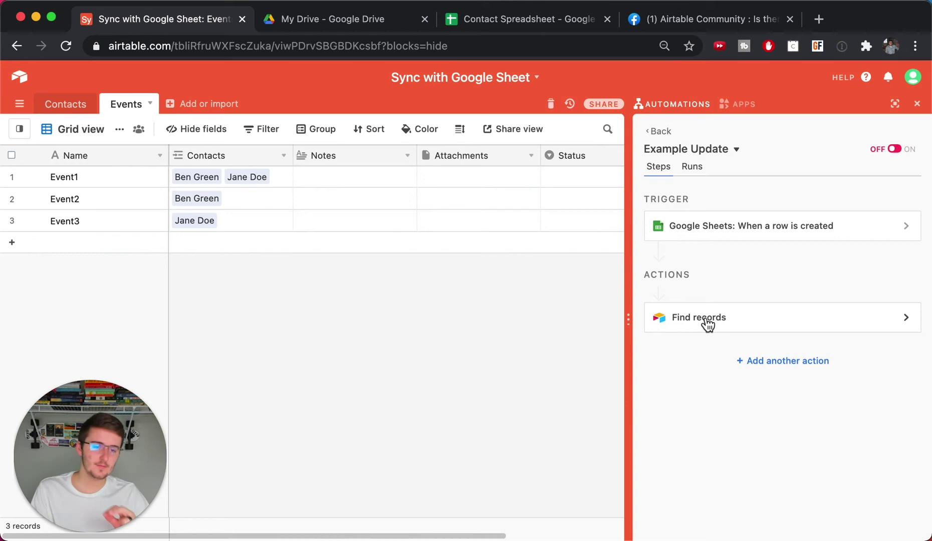
Add an Update record action targeting the Events table.
click(753, 362)
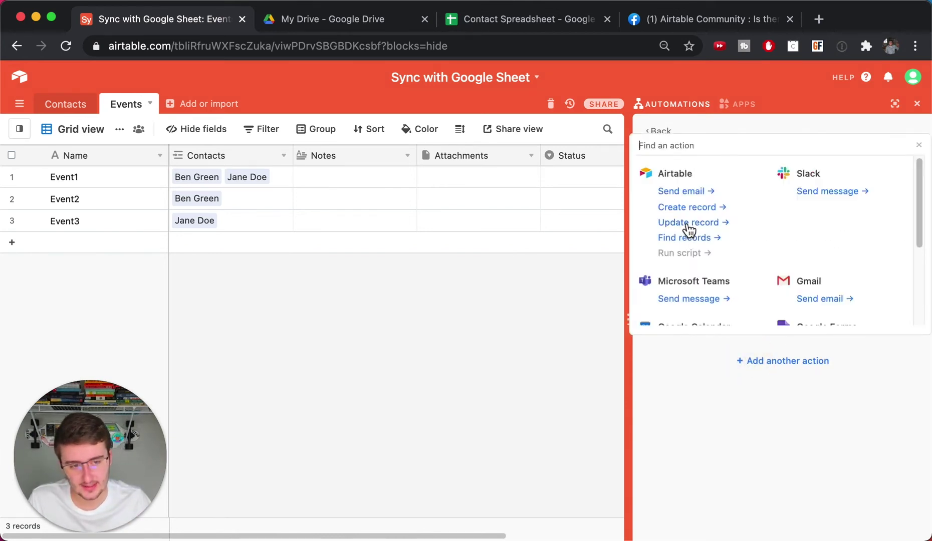
click(690, 223)
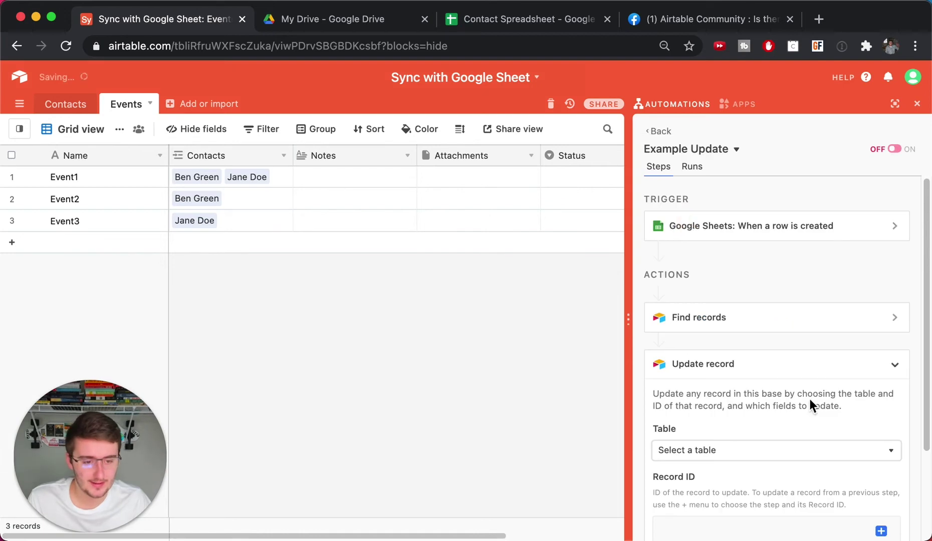
scroll(753, 401, down, 2)
click(704, 364)
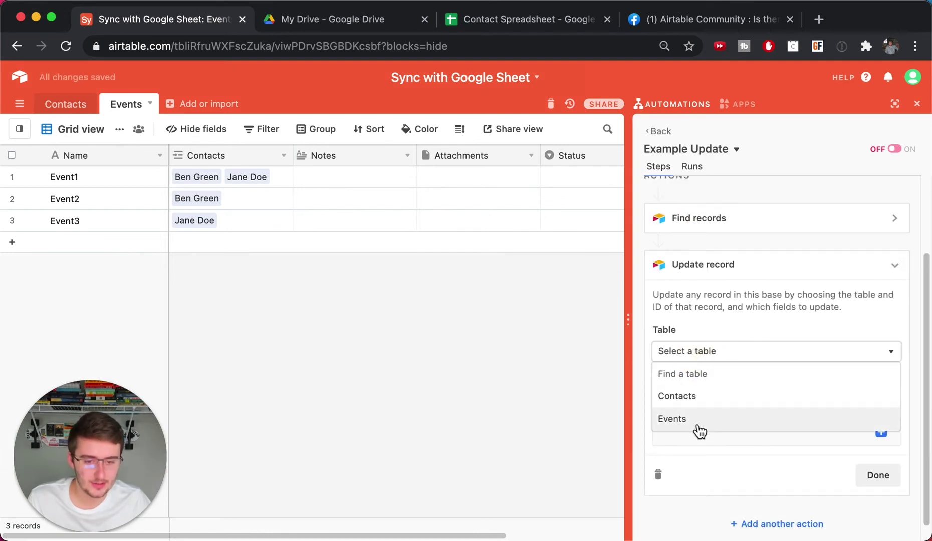
click(699, 424)
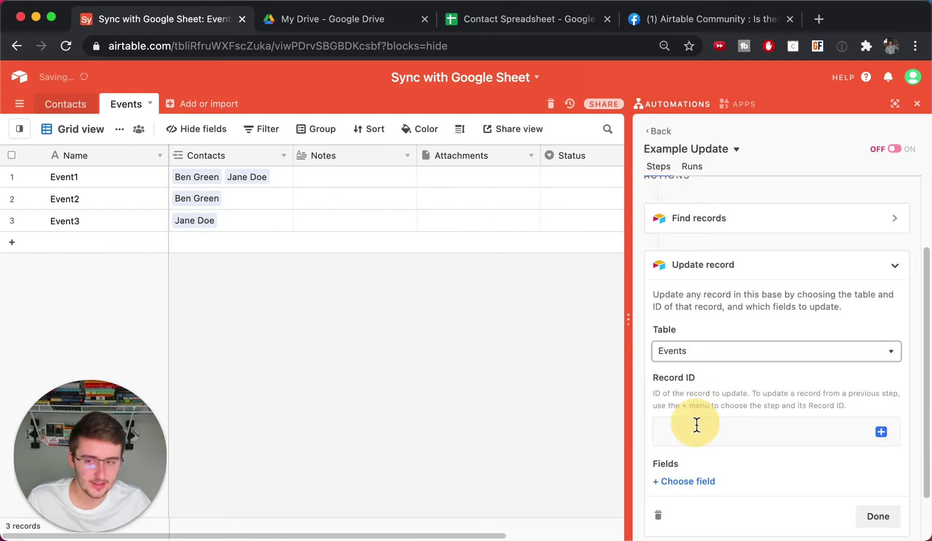
Set the Record ID to the Record IDs of records found in Step 2.
click(881, 432)
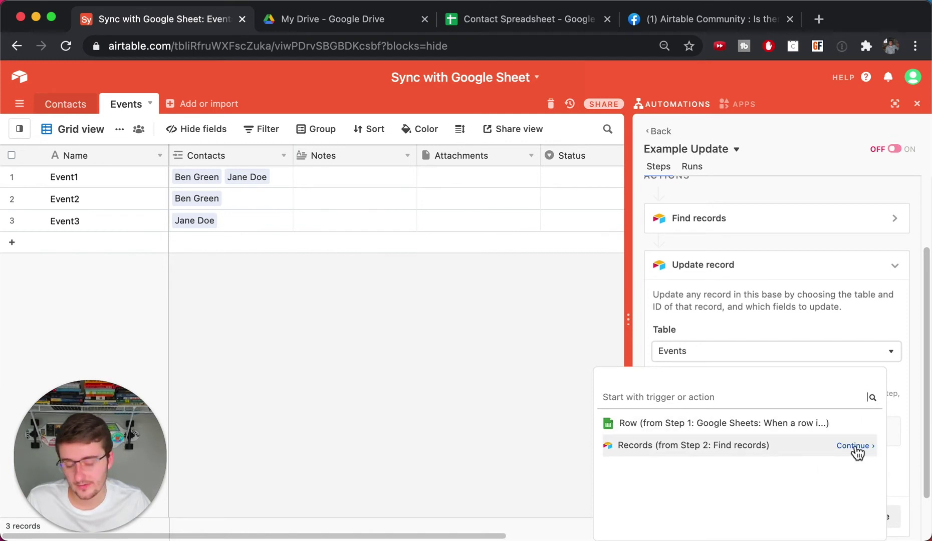
click(855, 446)
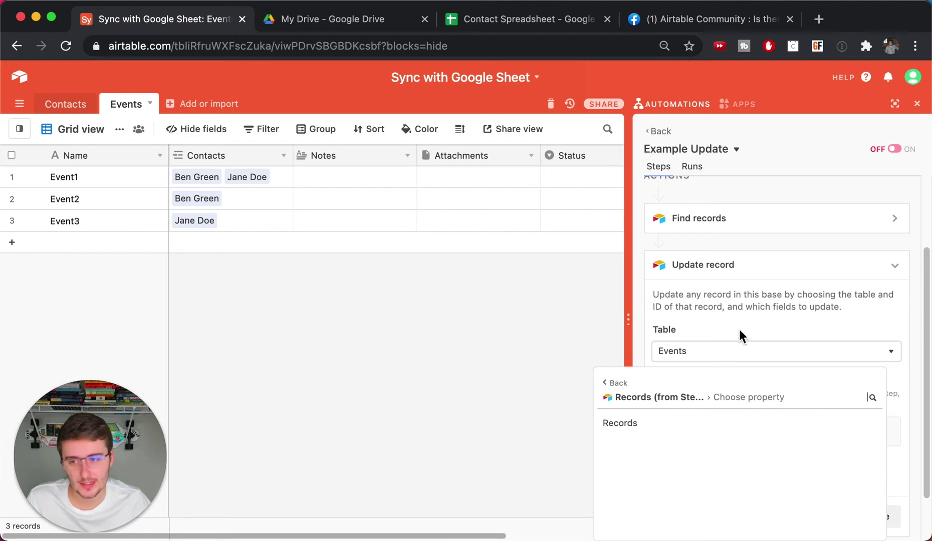
click(874, 425)
scroll(853, 297, down, 2)
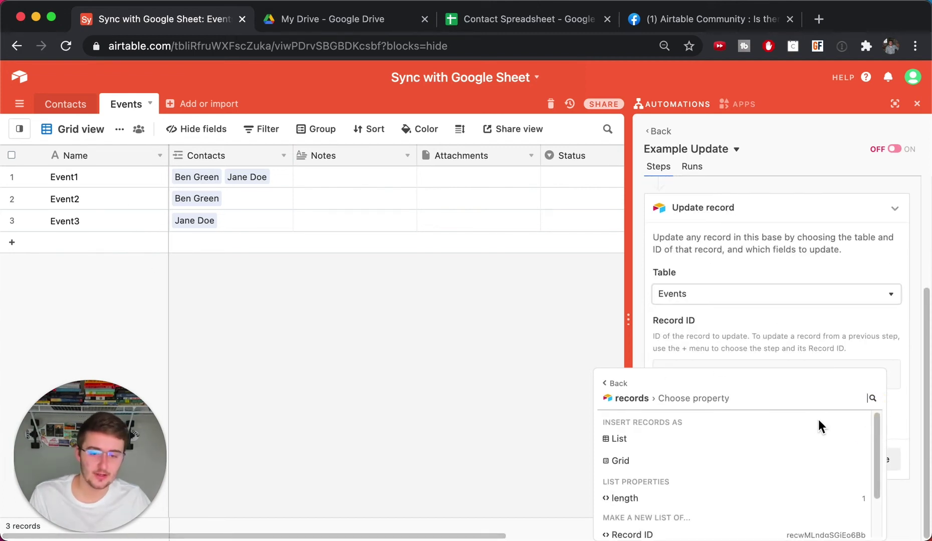
scroll(817, 417, down, 2)
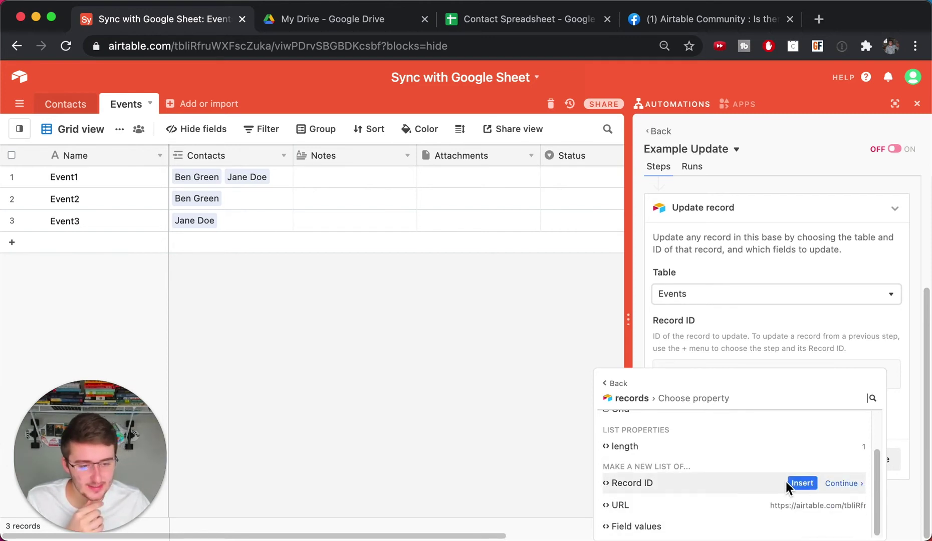
click(803, 483)
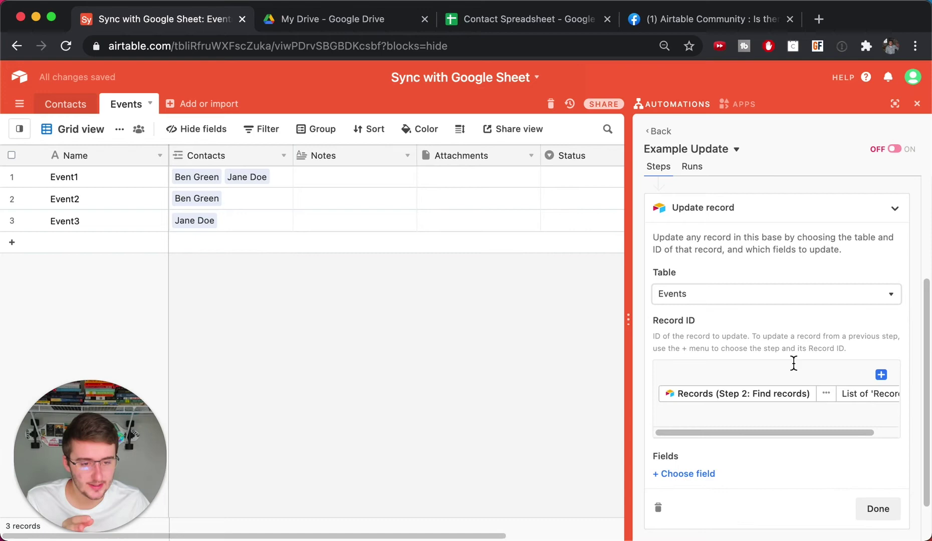
scroll(802, 391, down, 1)
click(676, 425)
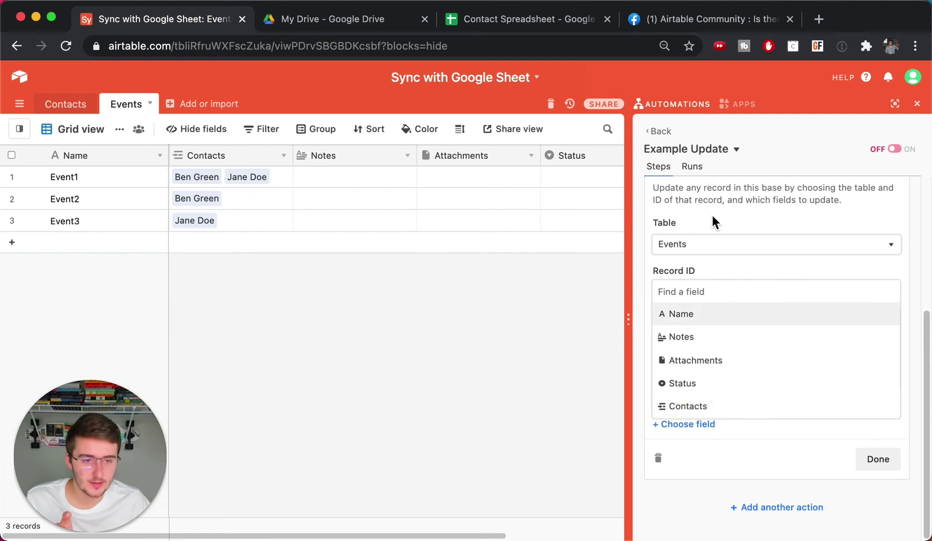
Add the Contacts field to the update and browse Step 2's found-record properties.
scroll(716, 216, up, 2)
scroll(727, 401, down, 2)
click(701, 409)
scroll(746, 439, down, 2)
click(704, 445)
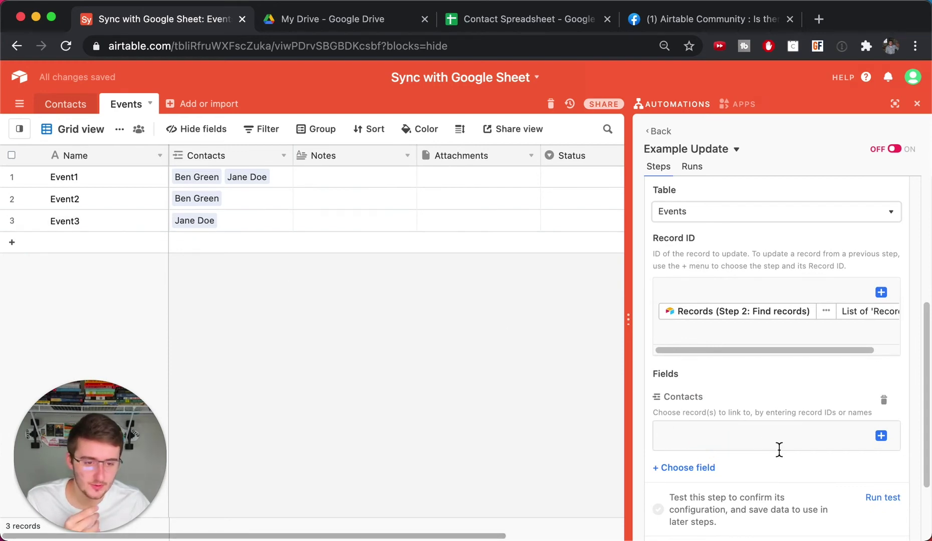
click(881, 437)
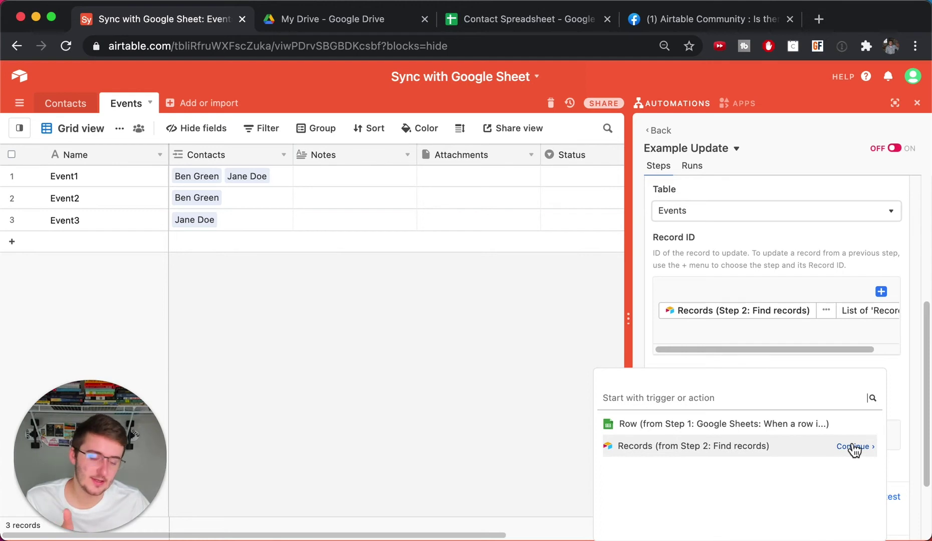
click(854, 447)
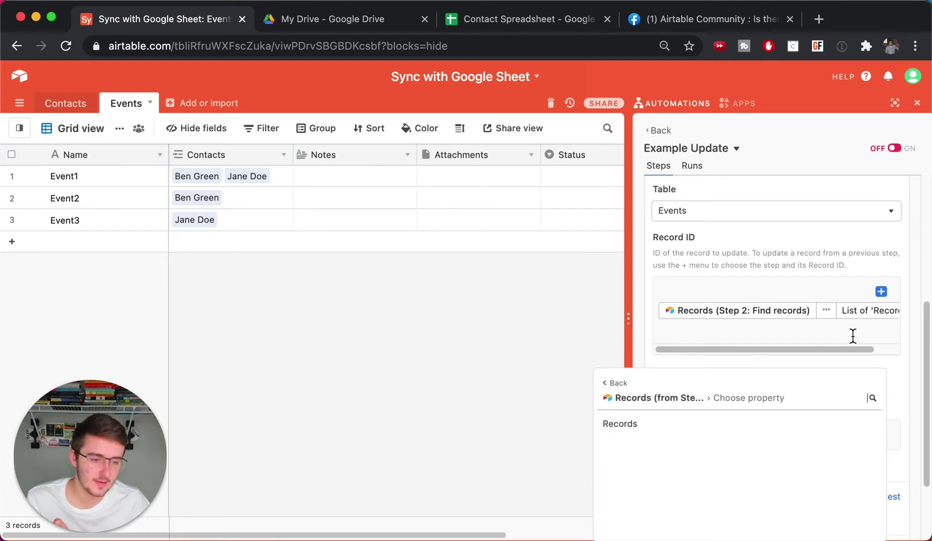
click(907, 384)
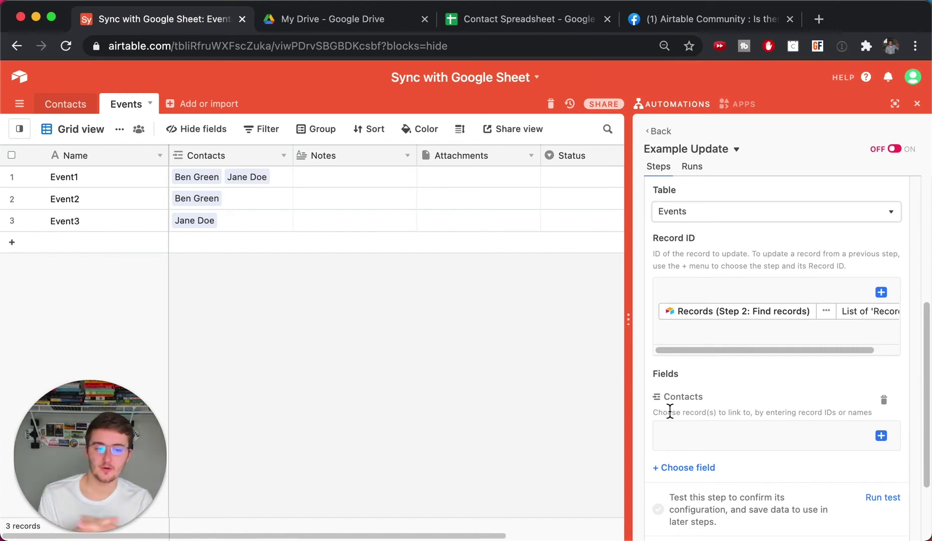
Inspect Event3's linked contacts in the Events table, then focus the Contacts value.
scroll(670, 411, up, 5)
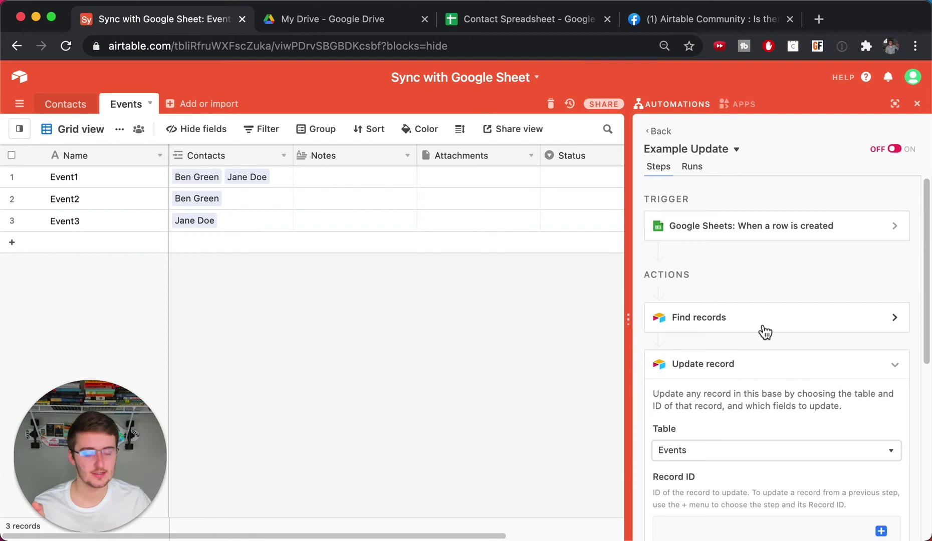
click(64, 223)
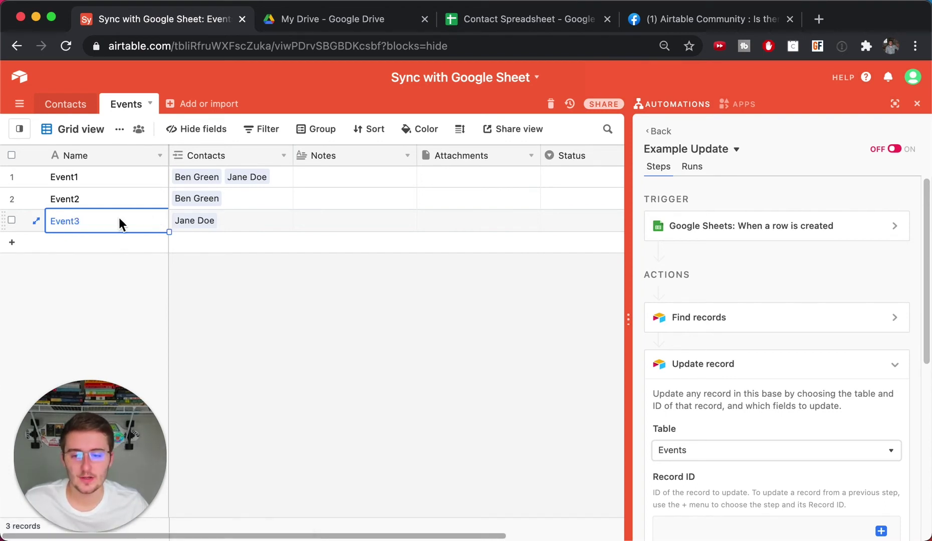
drag(118, 219, 478, 220)
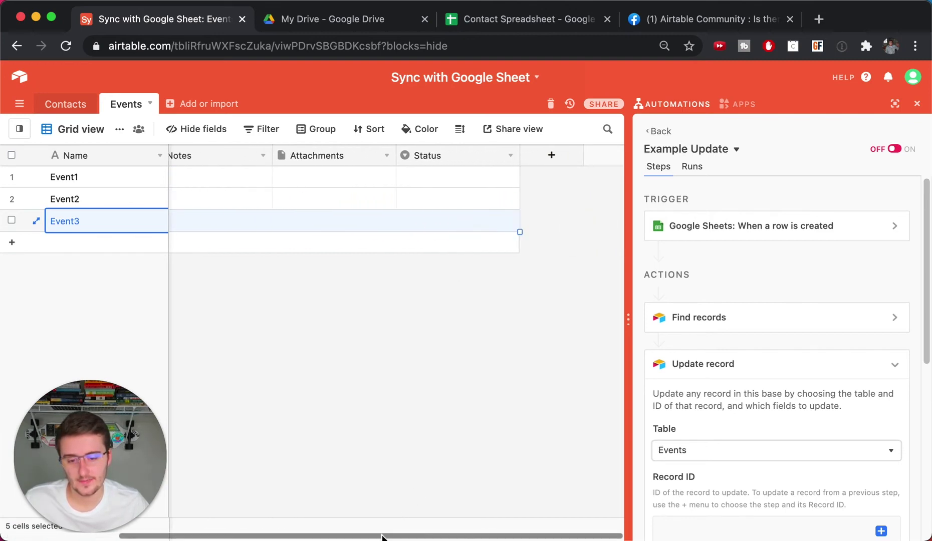
drag(312, 535, 162, 516)
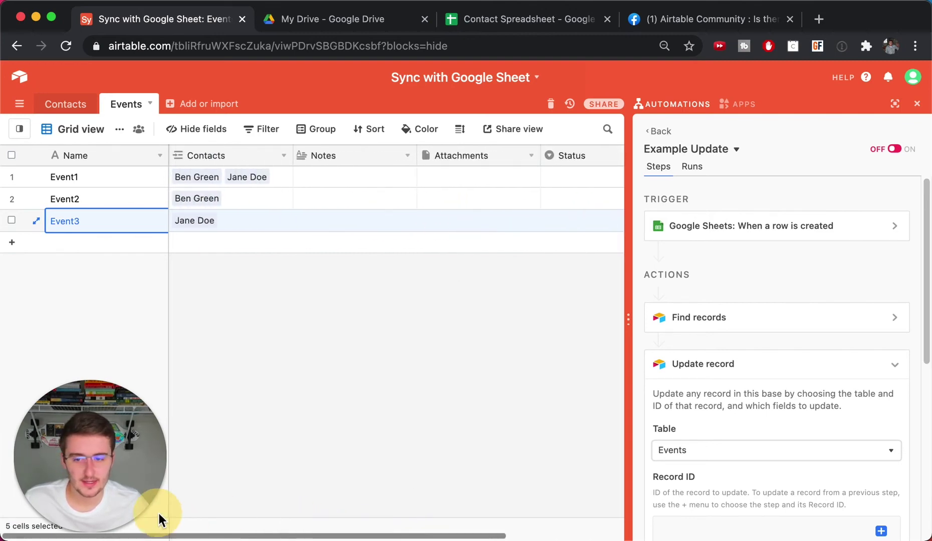
click(223, 224)
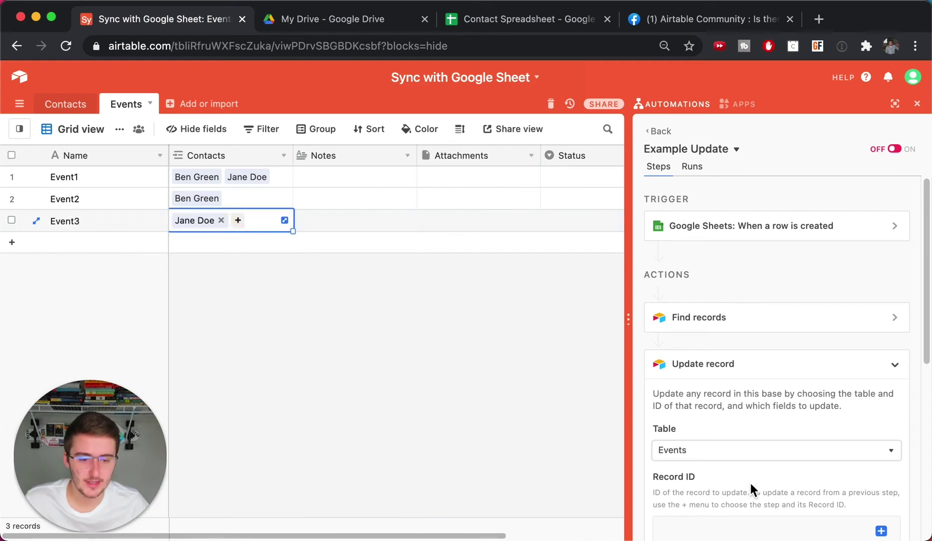
scroll(753, 482, down, 5)
click(711, 393)
Insert the found event's existing Contacts IDs from Step 2 into the Contacts value.
click(881, 393)
click(884, 345)
click(870, 424)
click(847, 403)
click(836, 437)
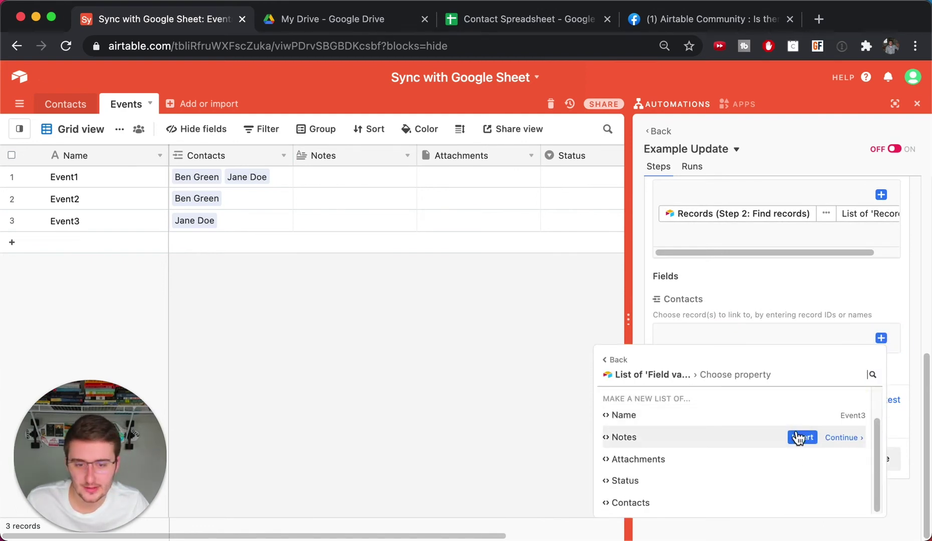
click(841, 503)
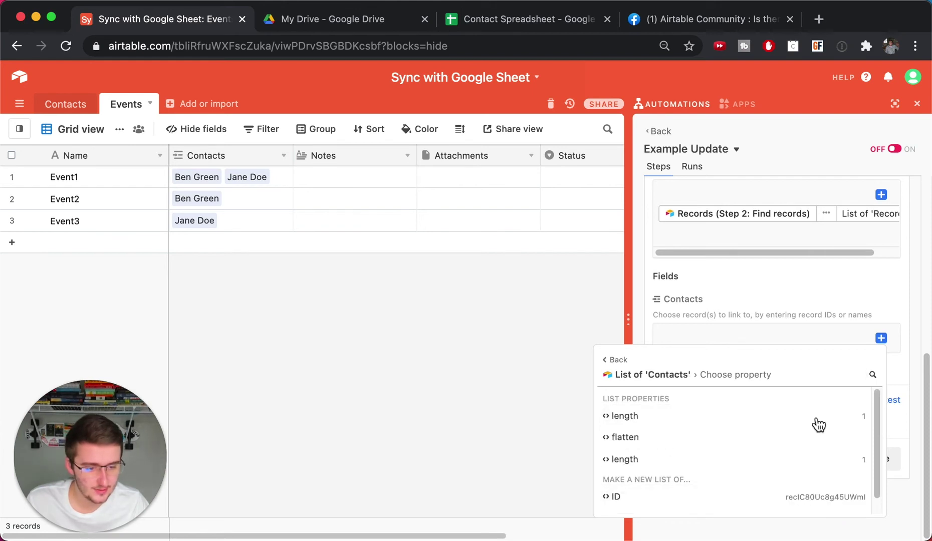
scroll(791, 420, down, 1)
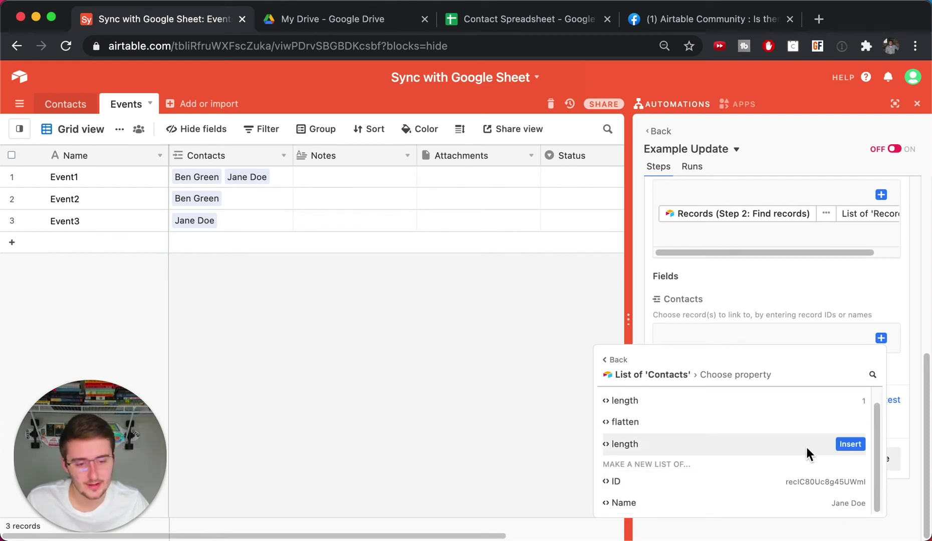
click(801, 481)
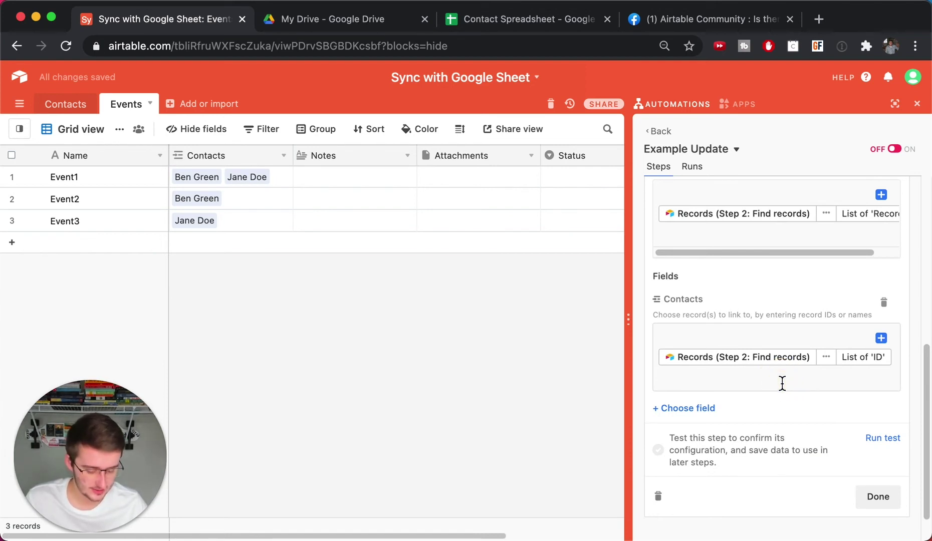
Append a comma and the Step 1 row's contact name, then run the test, which fails.
click(782, 383)
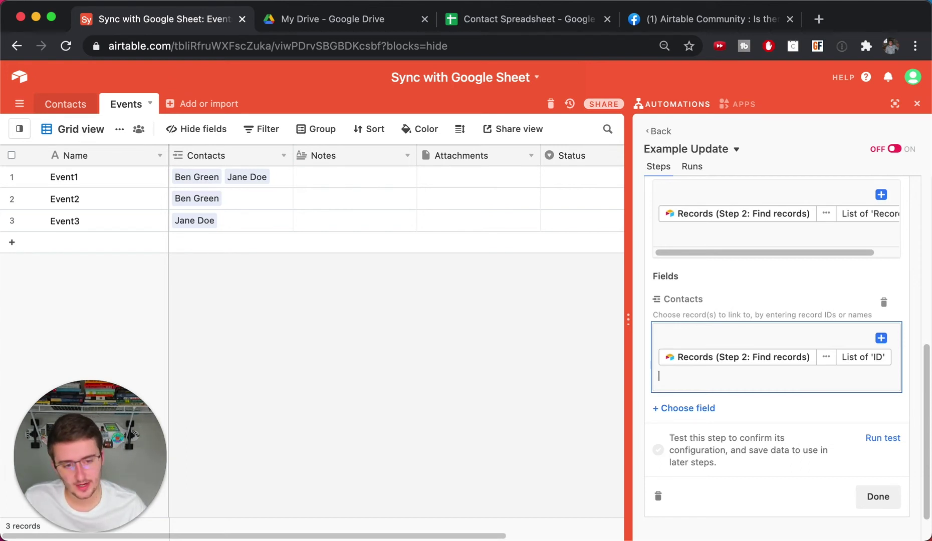
text(,)
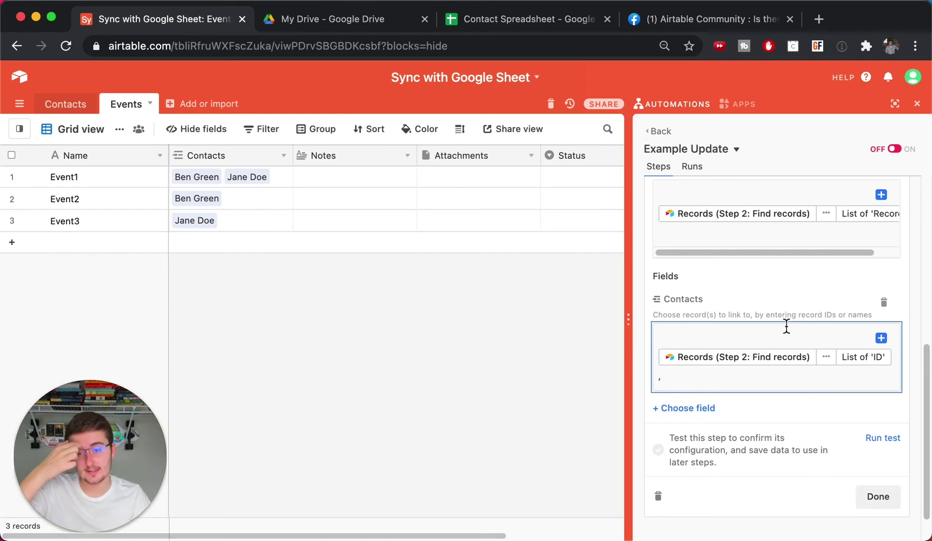
click(881, 338)
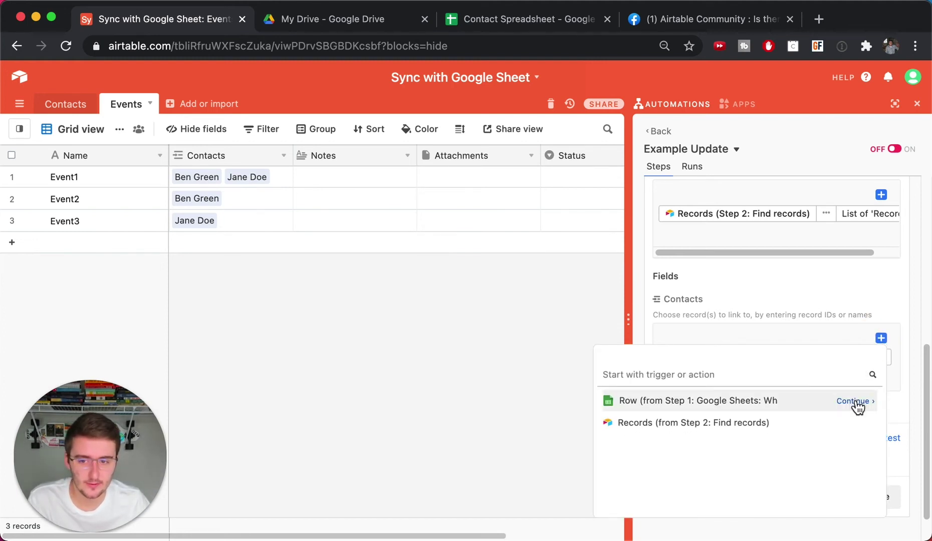
click(854, 402)
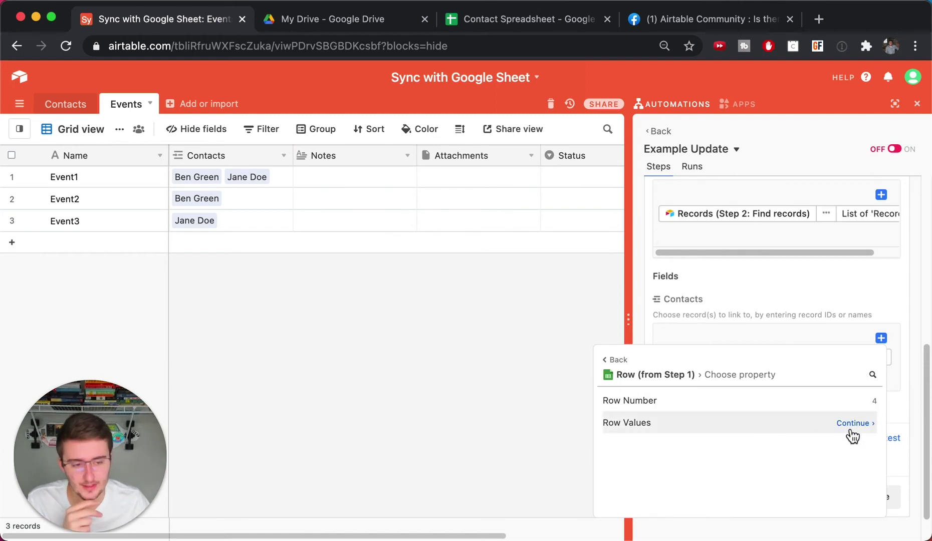
click(852, 425)
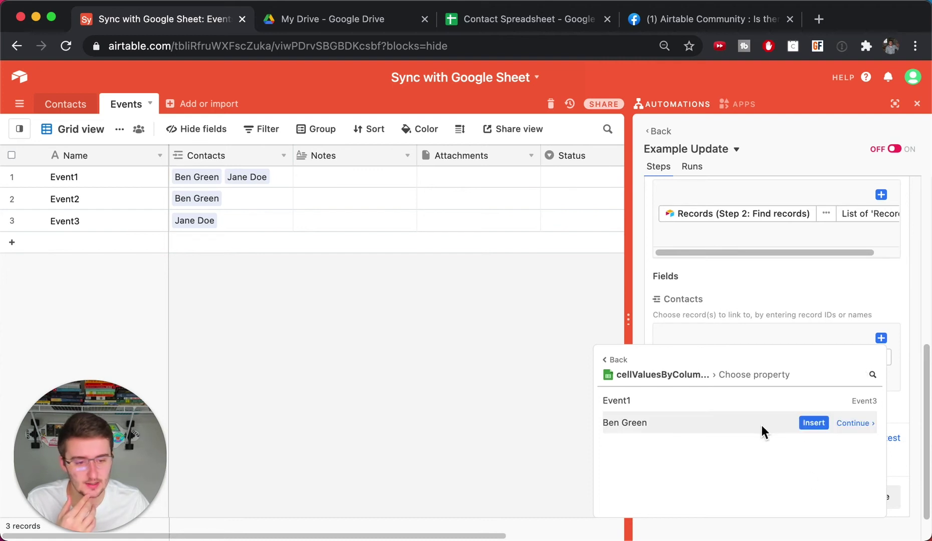
click(814, 423)
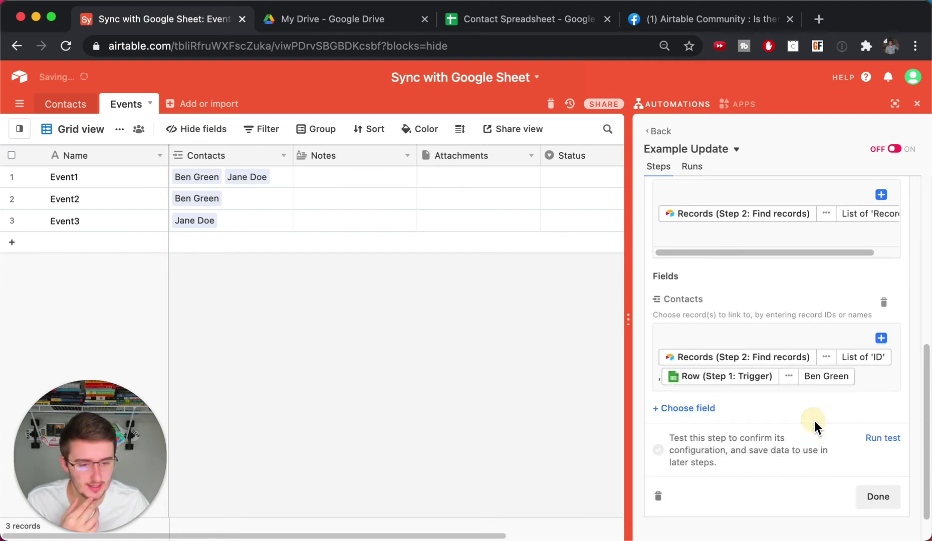
click(883, 438)
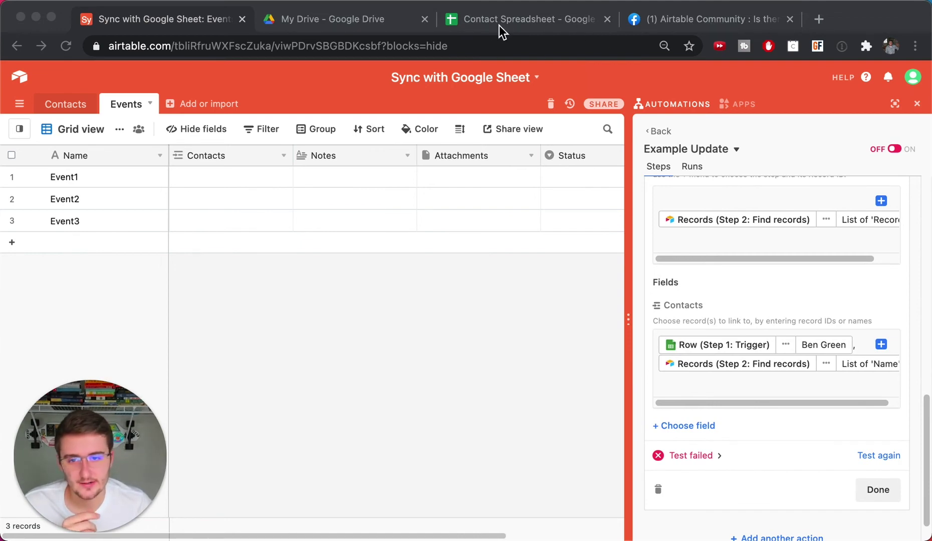
Clear A2:B4 so only the Event1 row remains, then return to Airtable.
click(499, 24)
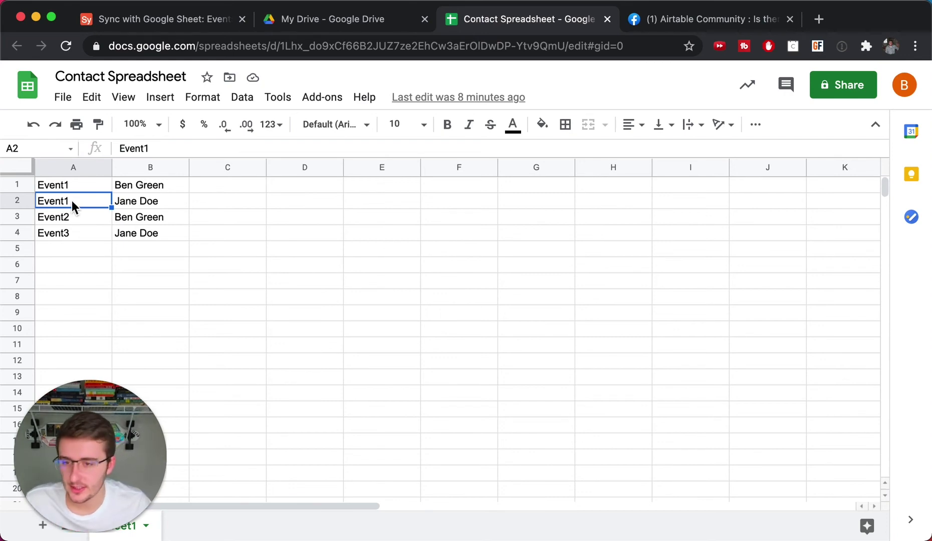
click(133, 184)
drag(80, 201, 150, 235)
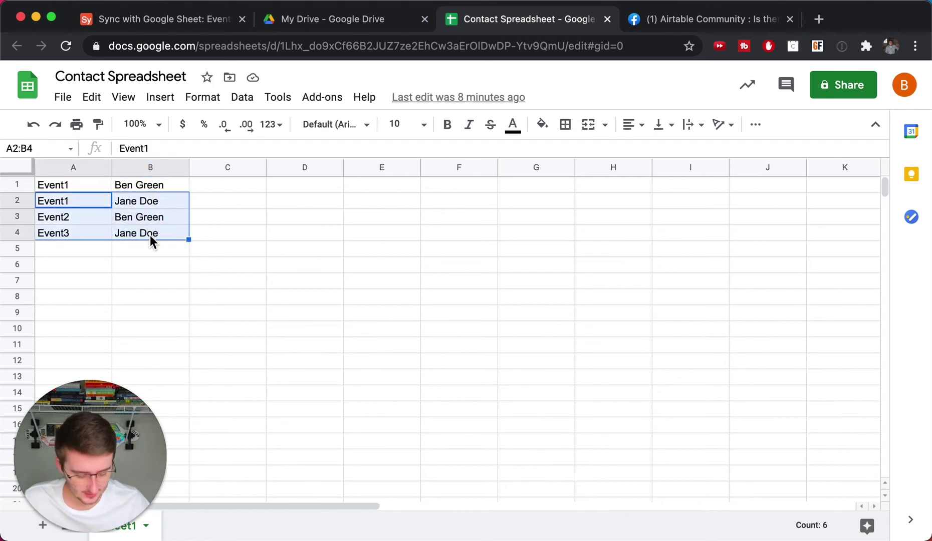
key(Delete)
click(100, 307)
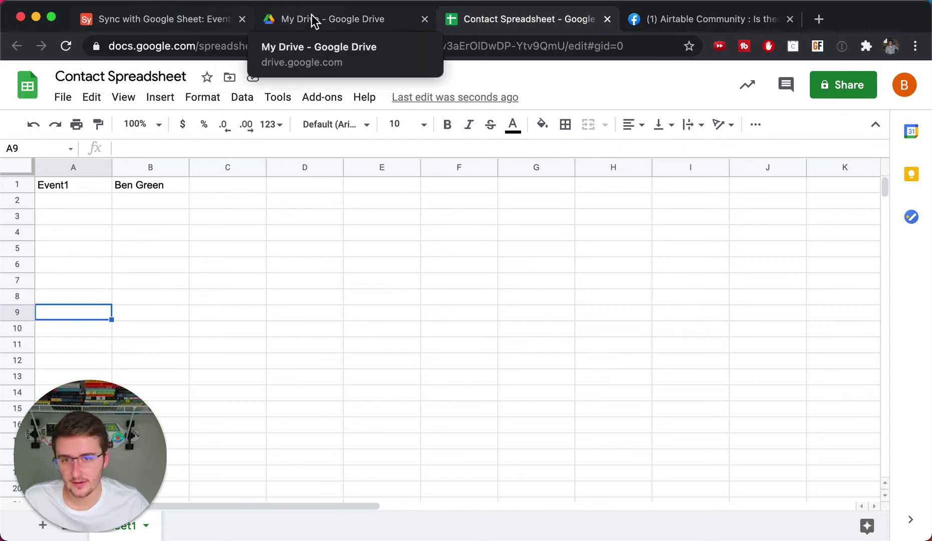
click(163, 22)
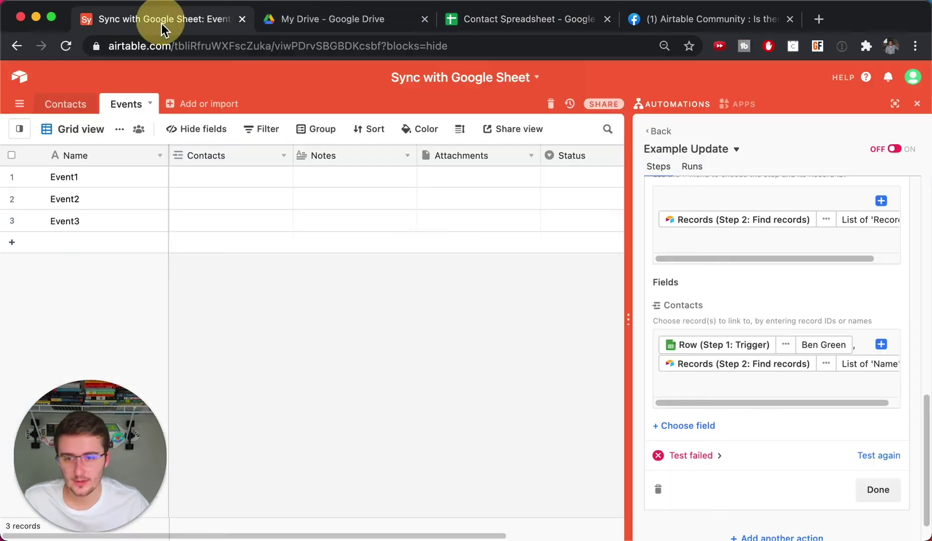
Link the second contact to Event1's Contacts field.
click(198, 178)
click(180, 178)
click(149, 196)
click(301, 402)
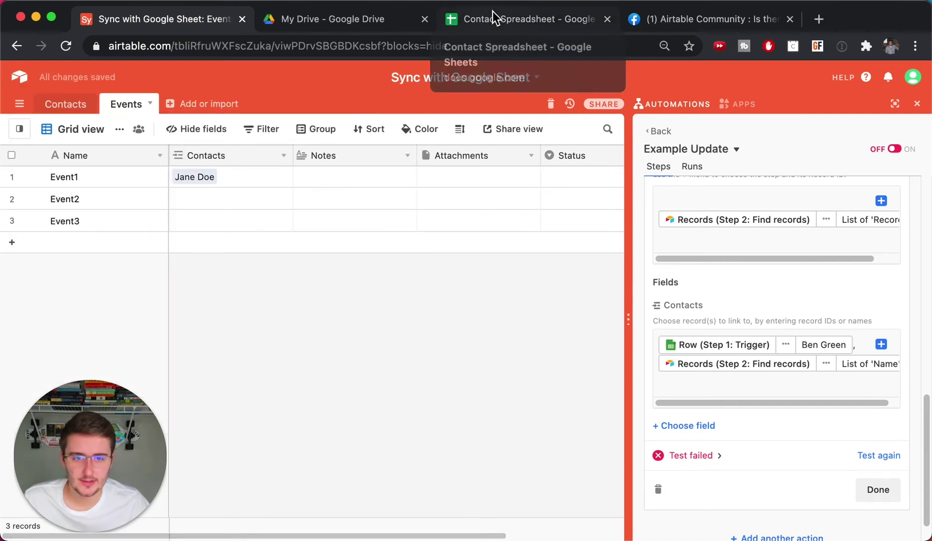
Retest the Google Sheets trigger to fetch the latest row.
scroll(823, 281, up, 10)
click(803, 240)
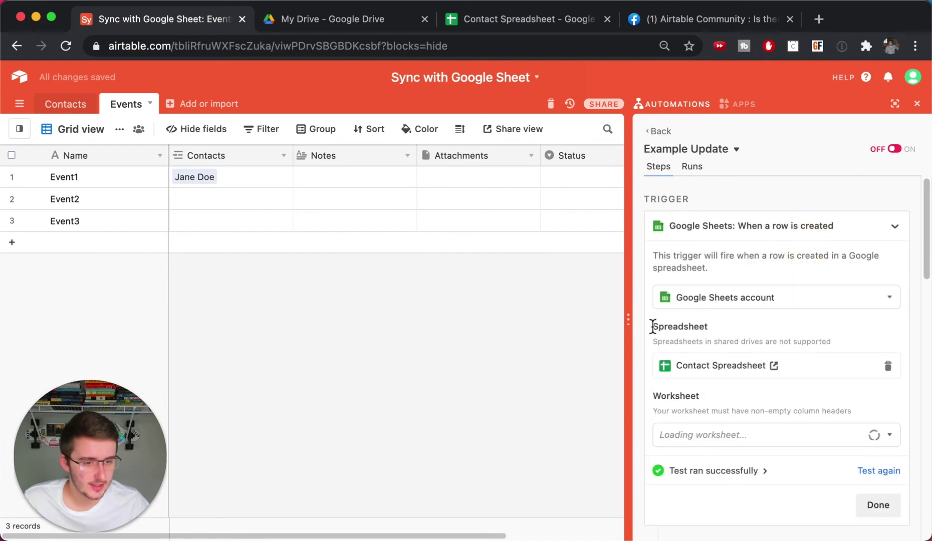
click(866, 473)
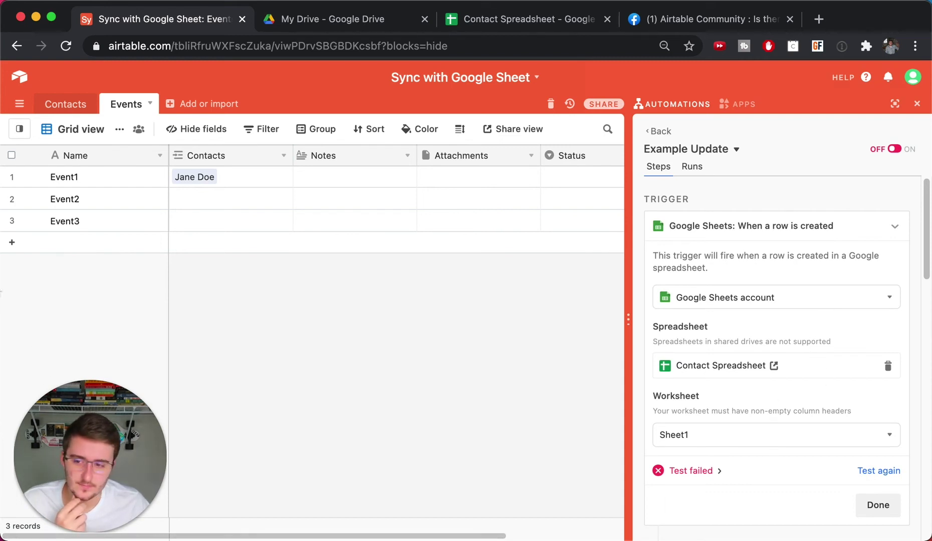
Copy the Event1 contact row in the Contact Spreadsheet into row 2.
click(560, 11)
drag(96, 185, 150, 192)
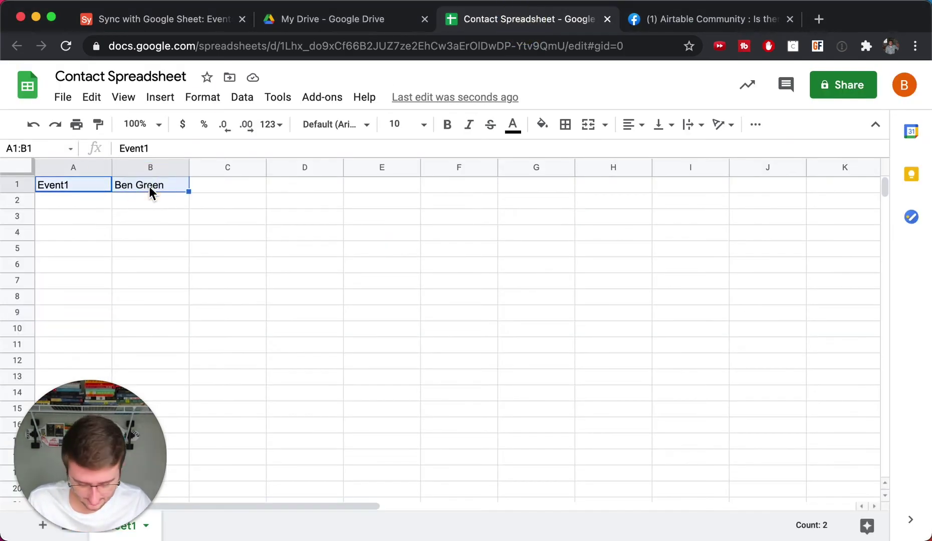
key(ctrl+c)
click(89, 208)
key(ctrl+v)
Retest the trigger to pick up the new row, then retest the Find records step.
click(187, 25)
click(873, 472)
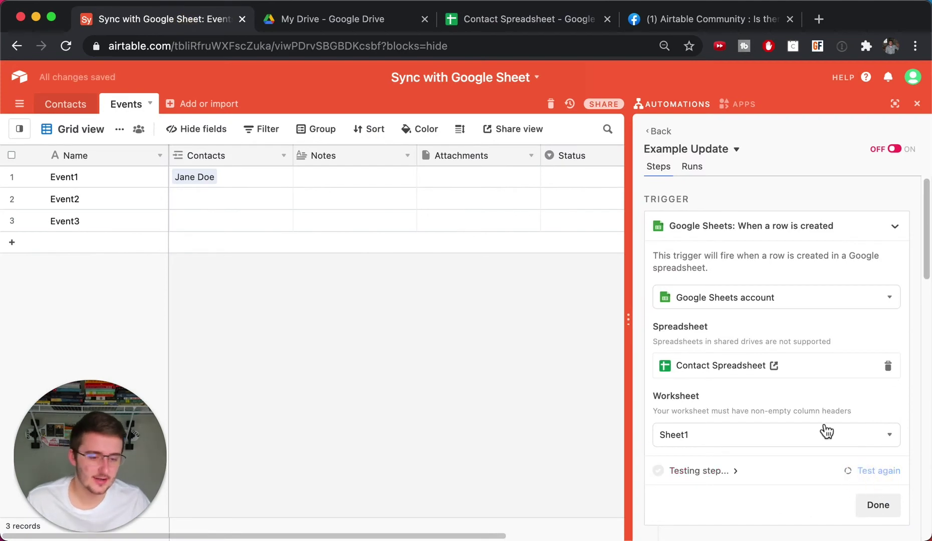
click(864, 509)
scroll(842, 413, down, 1)
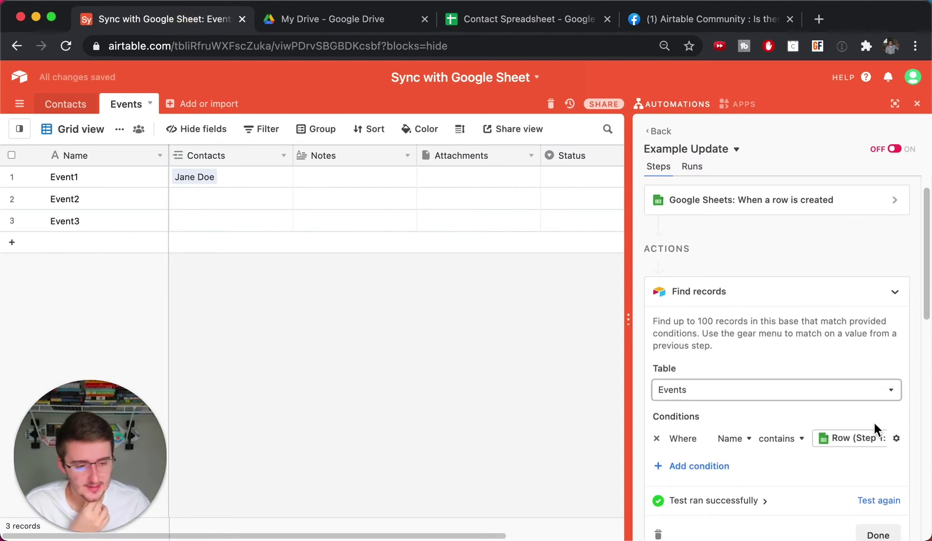
click(875, 503)
scroll(873, 466, down, 3)
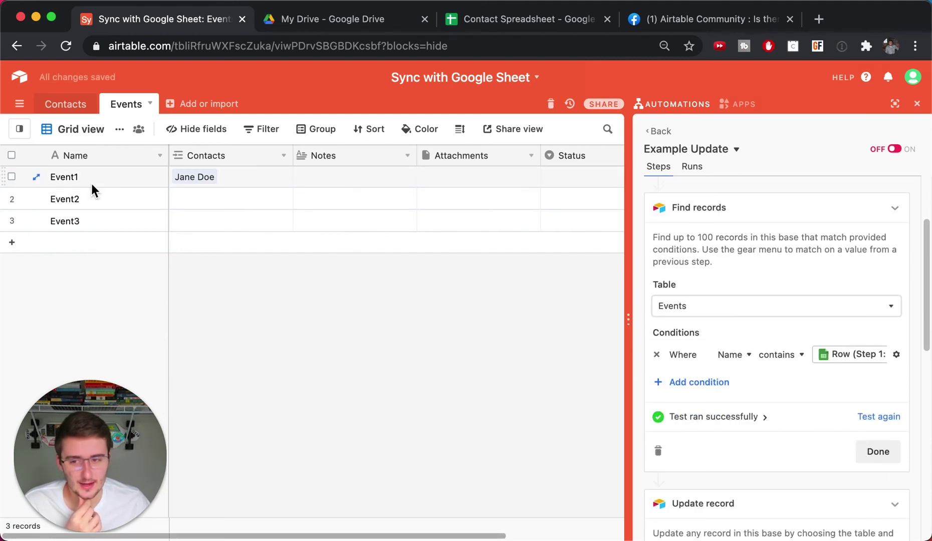
scroll(652, 361, down, 8)
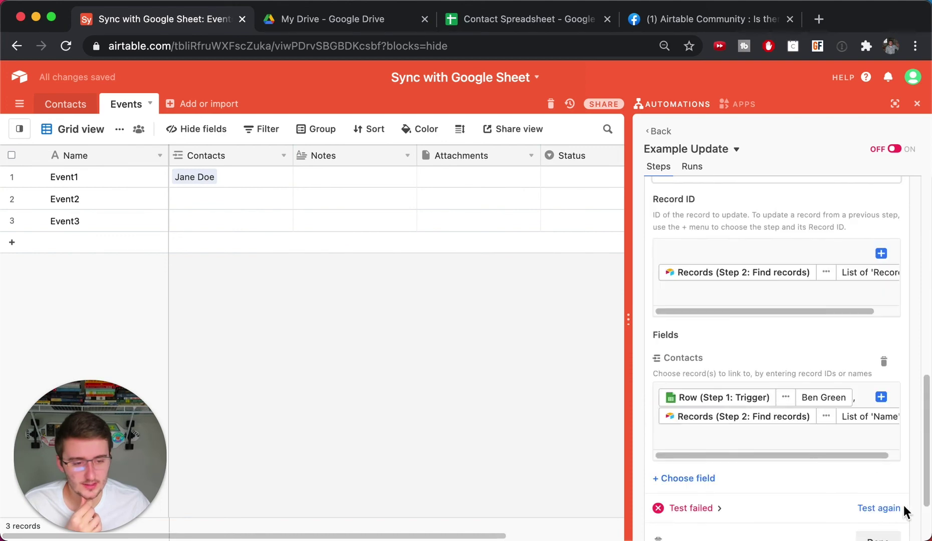
Rerun the Update record test so Event1 keeps both linked contacts, then view the Contact Spreadsheet.
click(890, 507)
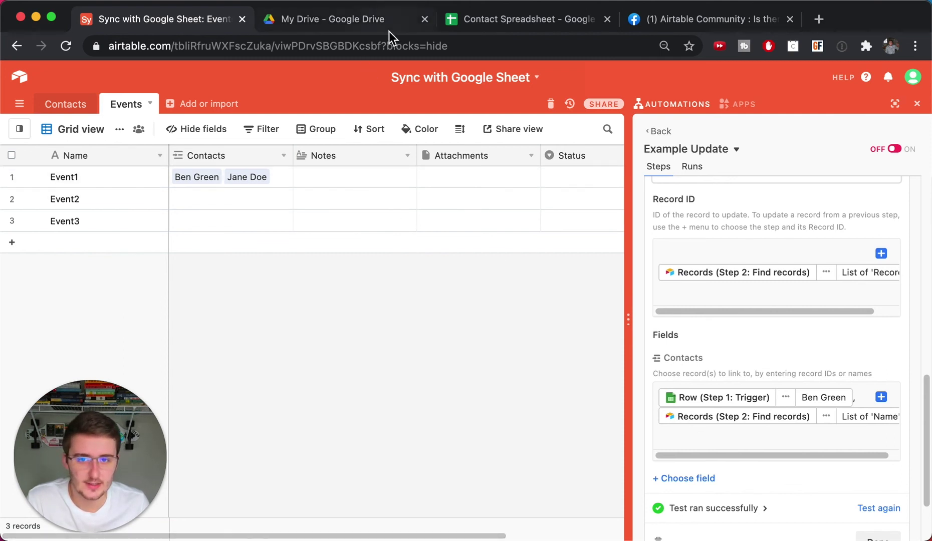
click(534, 25)
Review the two identical Event1 rows in the sheet, then return to the Airtable base.
click(94, 315)
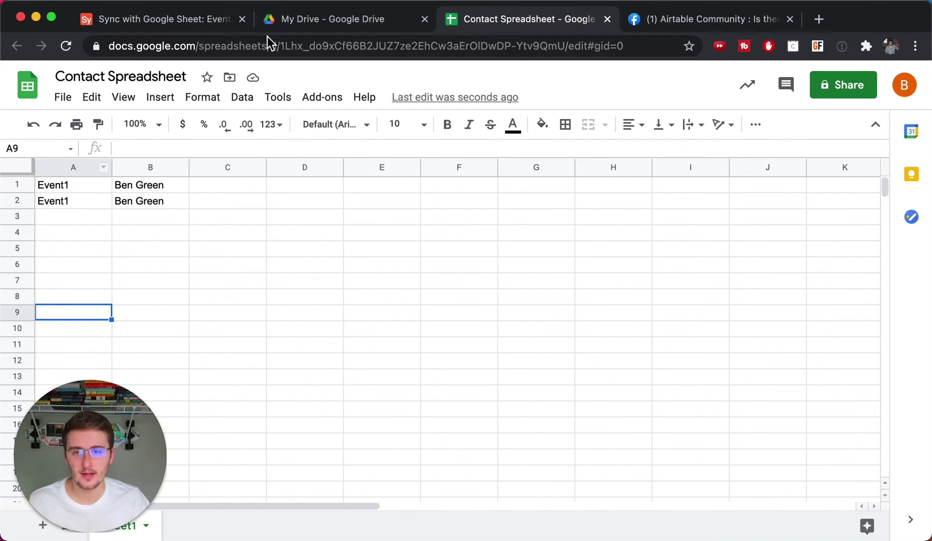
click(175, 23)
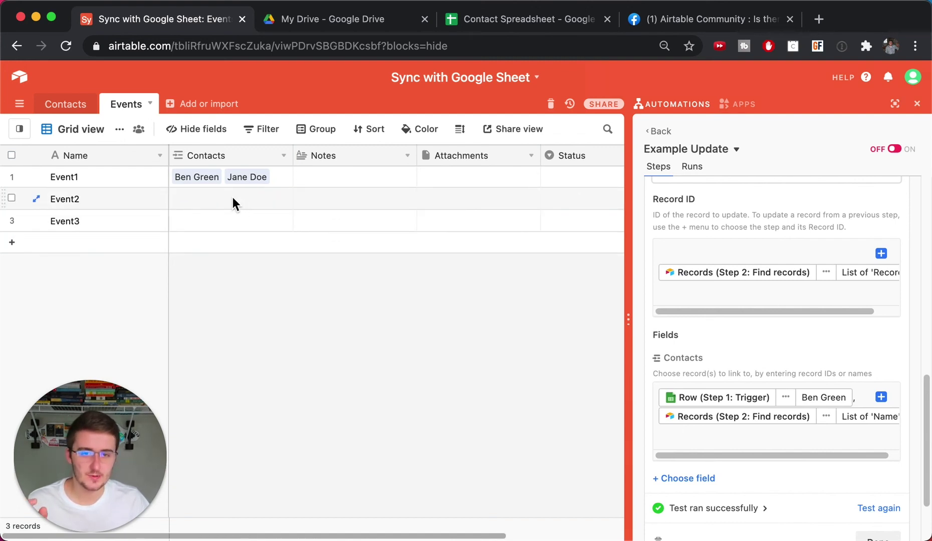
scroll(682, 280, up, 10)
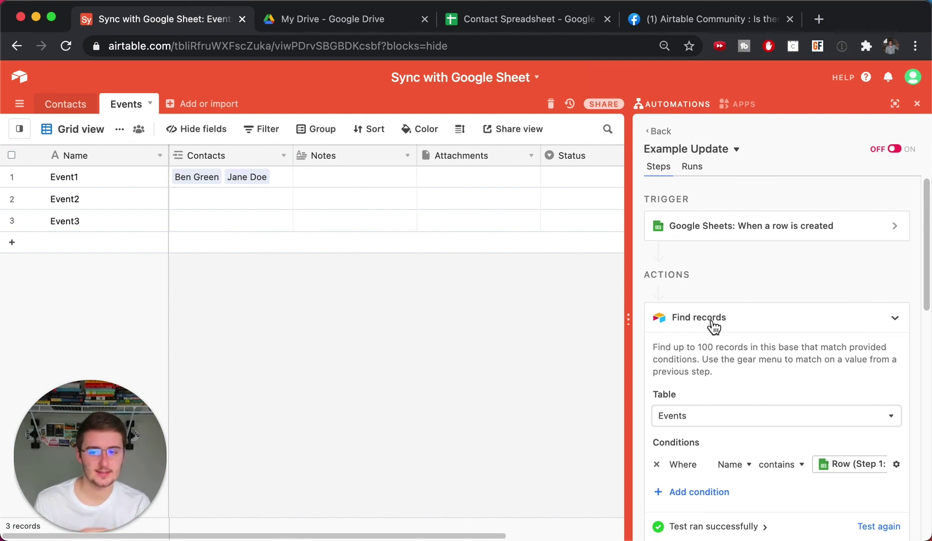
scroll(710, 326, down, 10)
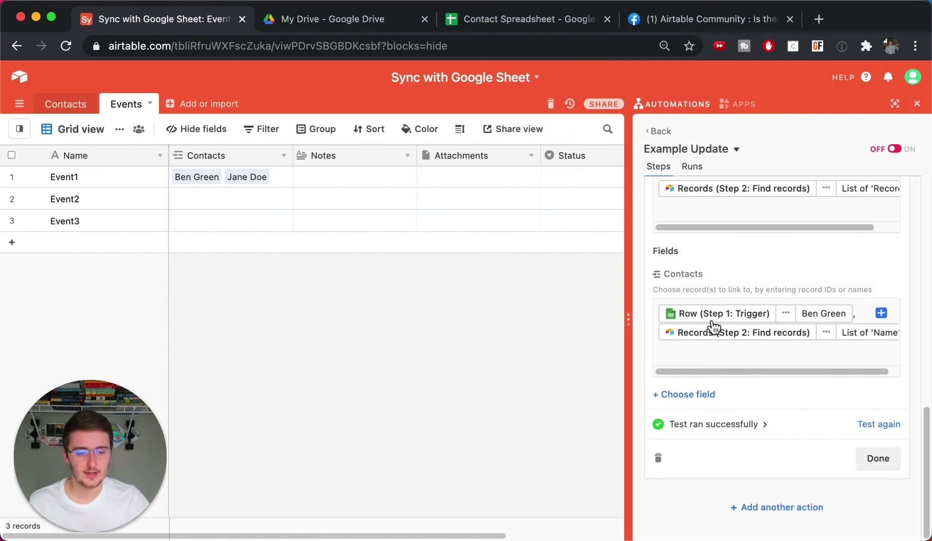